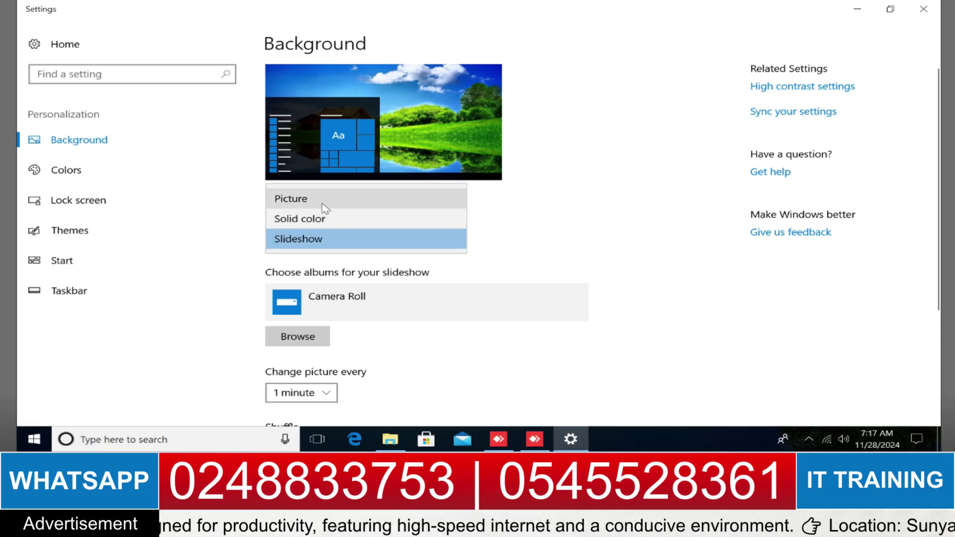
# Set the desktop background to the picture of the beach runner and rock arch, and check it on the desktop.
pyautogui.click(322, 203)
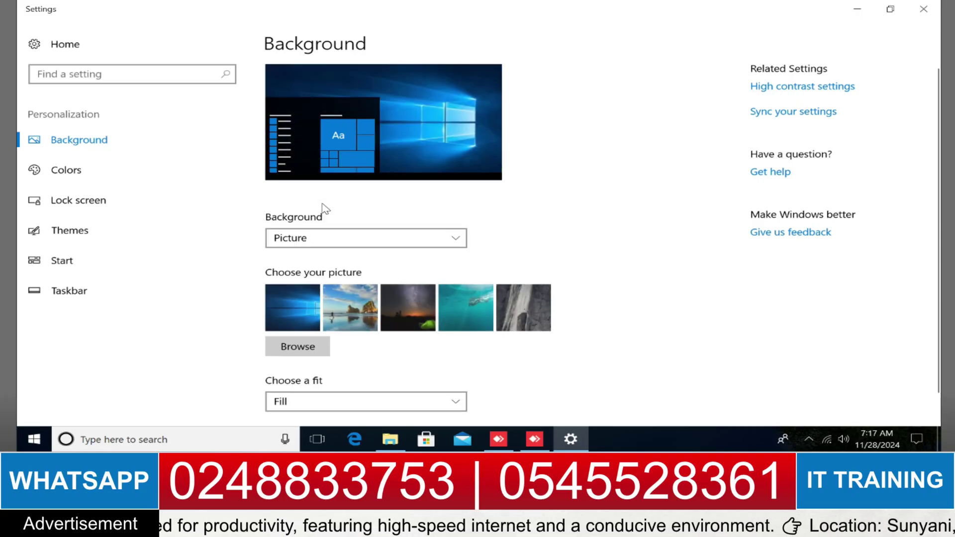
pyautogui.click(354, 309)
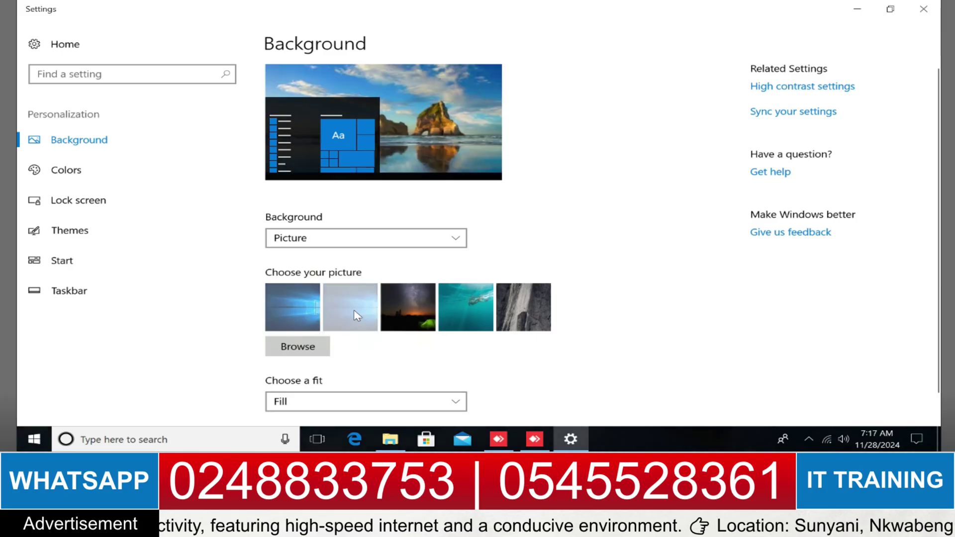
pyautogui.click(857, 9)
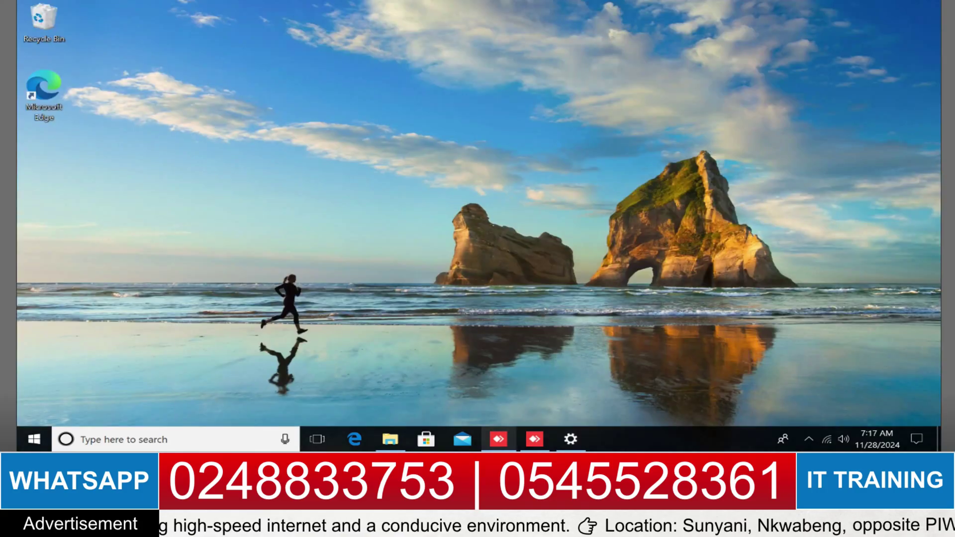
pyautogui.click(570, 438)
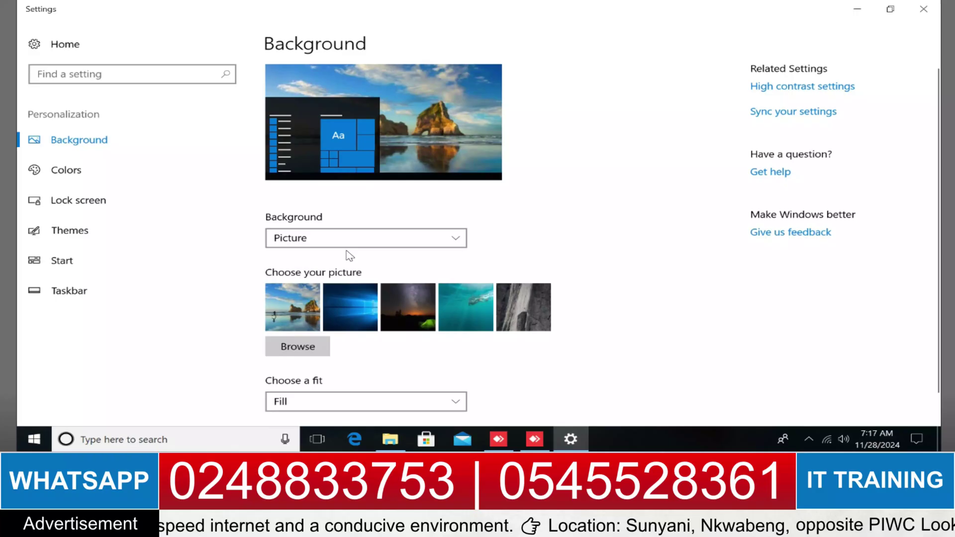
# Change the desktop background to a solid purple color, trying red first, and check it on the desktop.
pyautogui.click(308, 238)
pyautogui.click(281, 258)
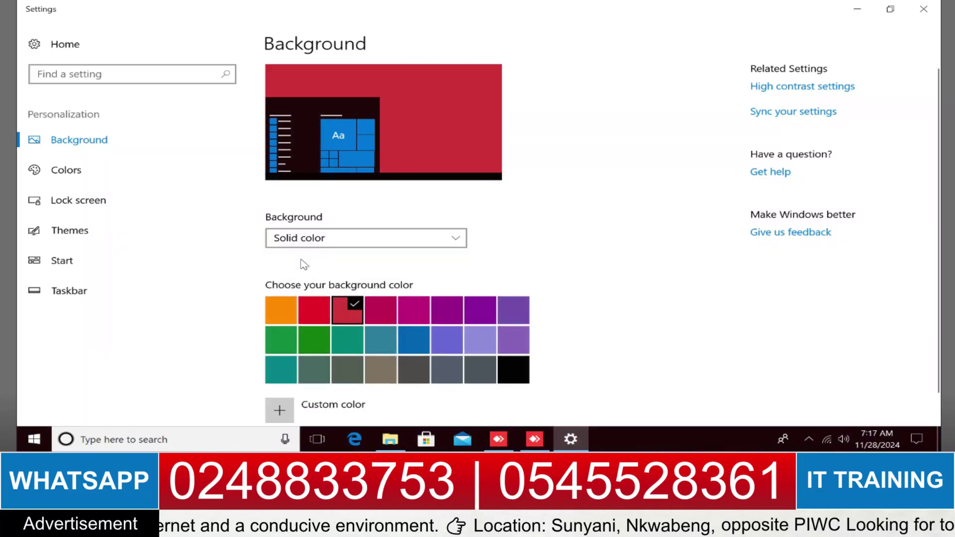
pyautogui.click(312, 310)
pyautogui.click(444, 304)
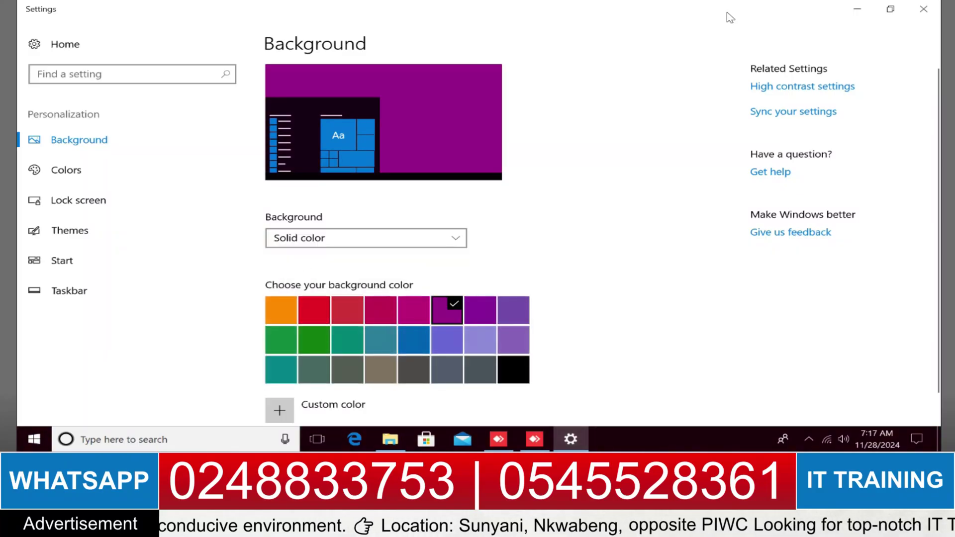
pyautogui.click(856, 8)
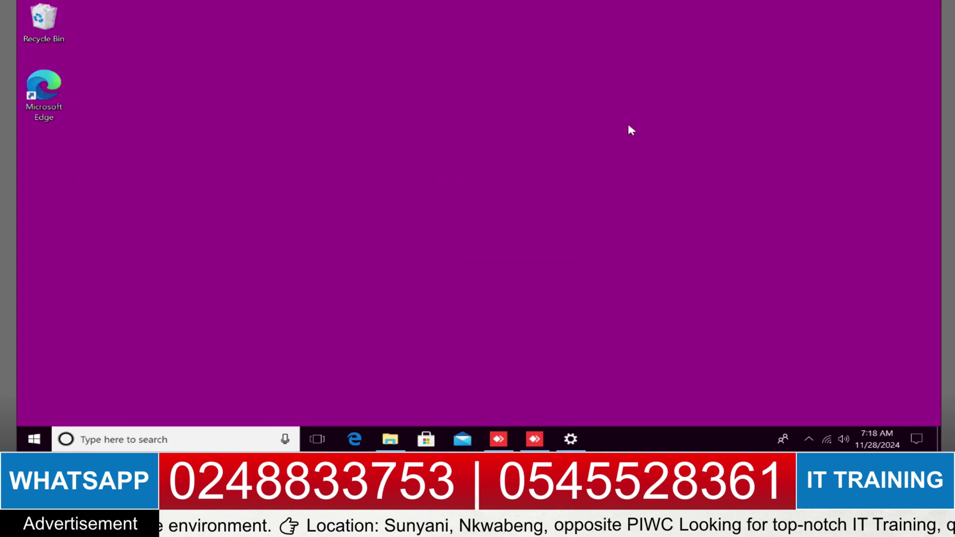
pyautogui.click(571, 438)
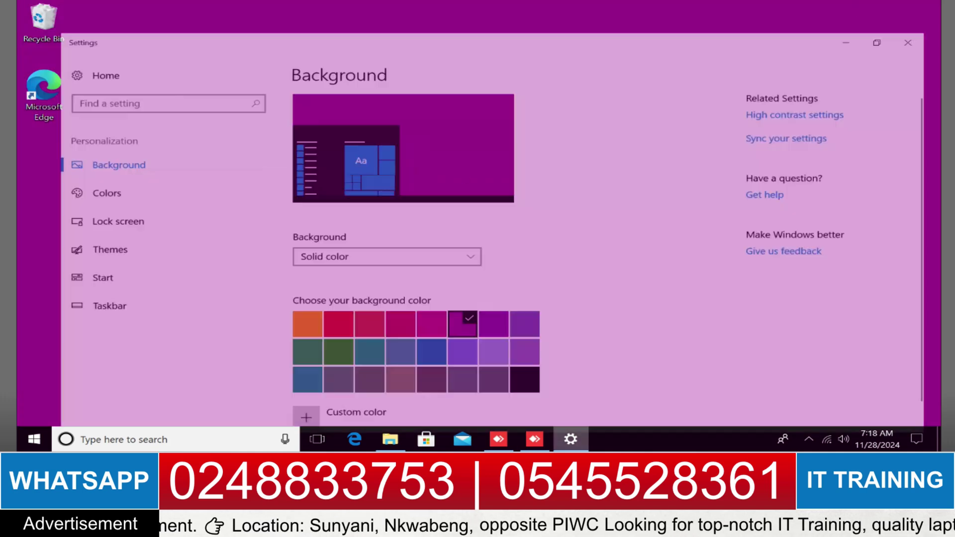
# Switch the desktop background to a slideshow and choose the Camera Roll folder inside Pictures as its album.
pyautogui.click(401, 243)
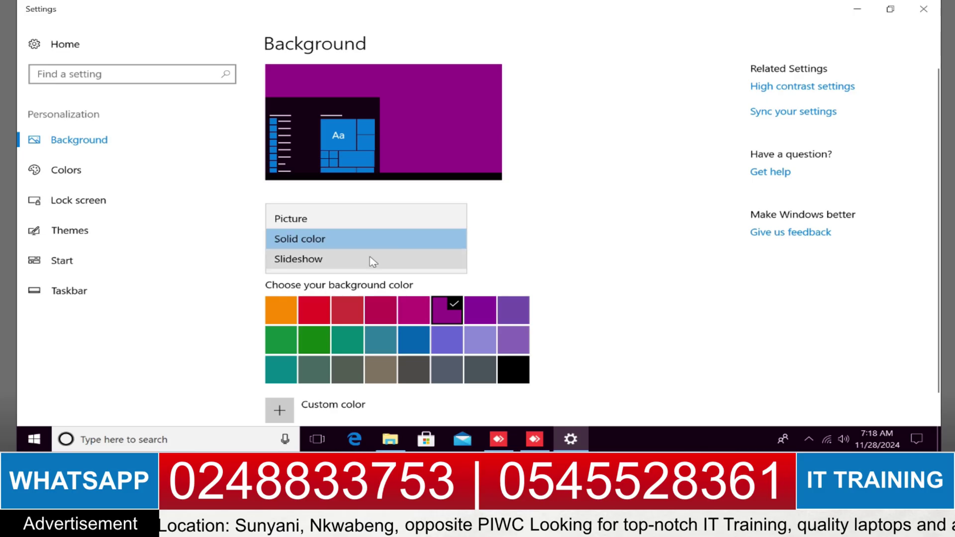
pyautogui.click(367, 259)
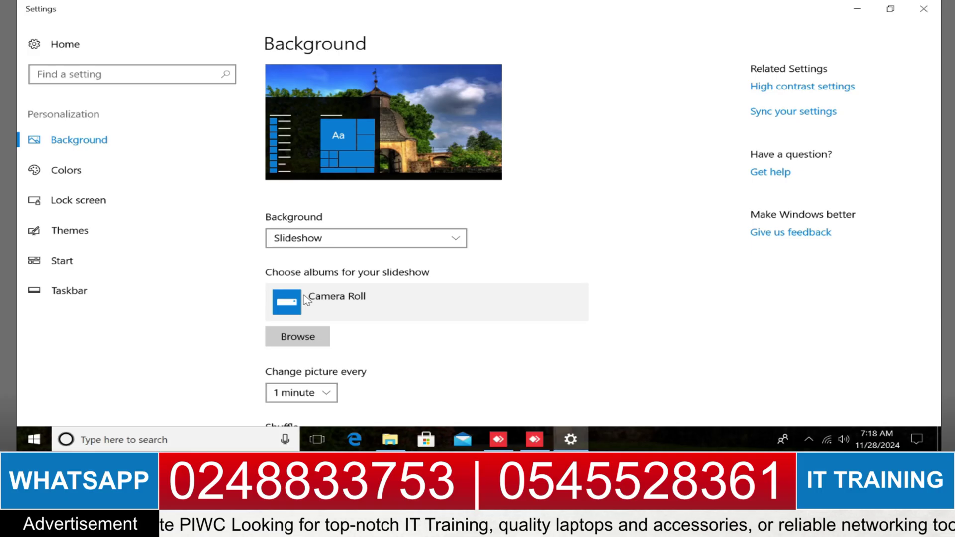
pyautogui.click(308, 339)
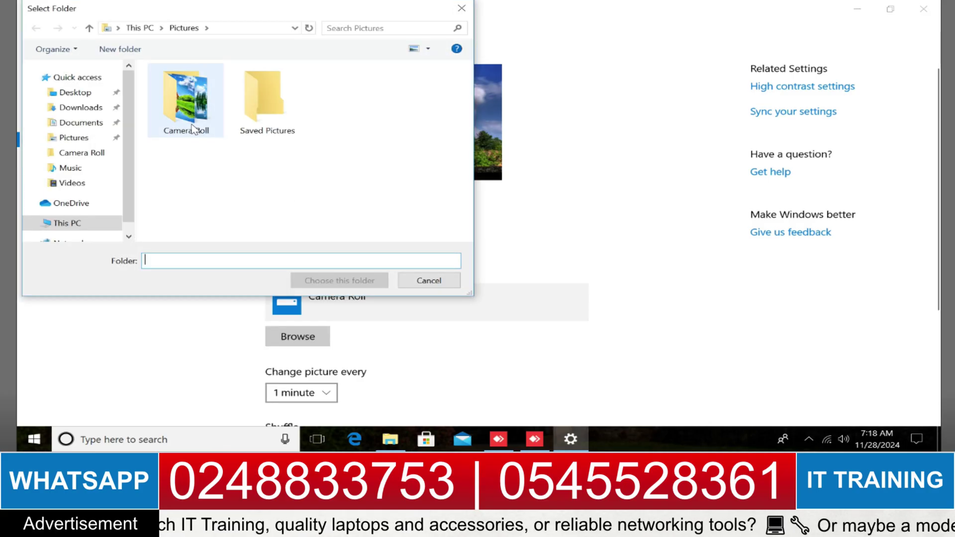
pyautogui.click(82, 108)
pyautogui.click(75, 79)
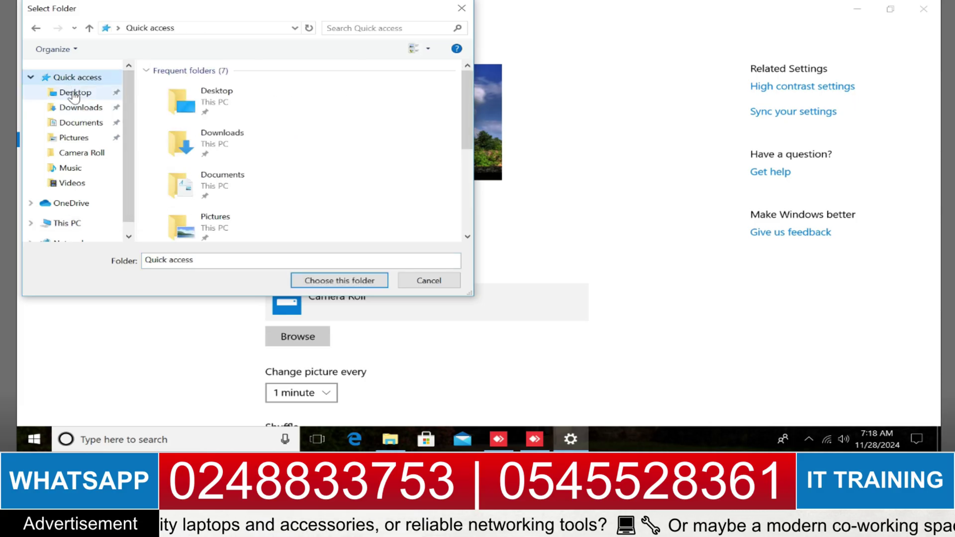
pyautogui.click(75, 93)
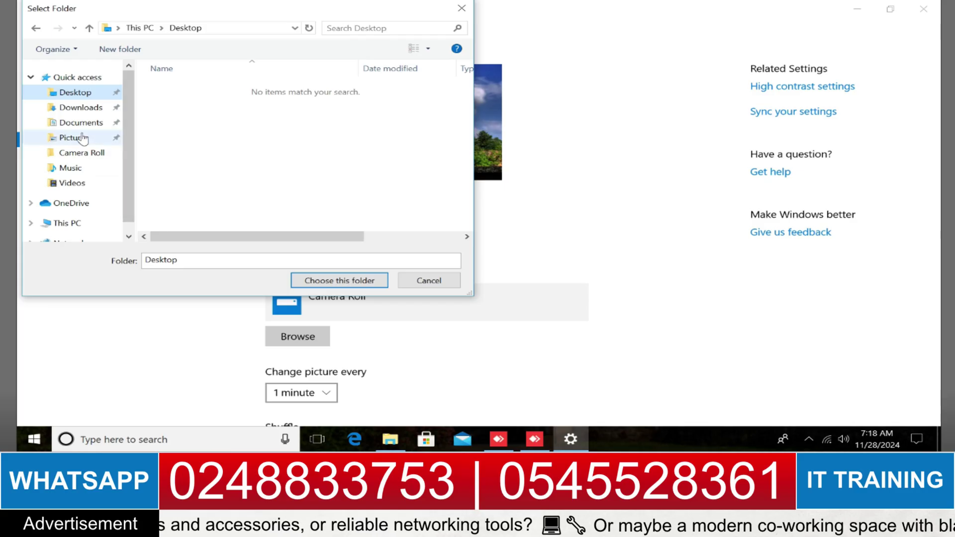
pyautogui.click(79, 154)
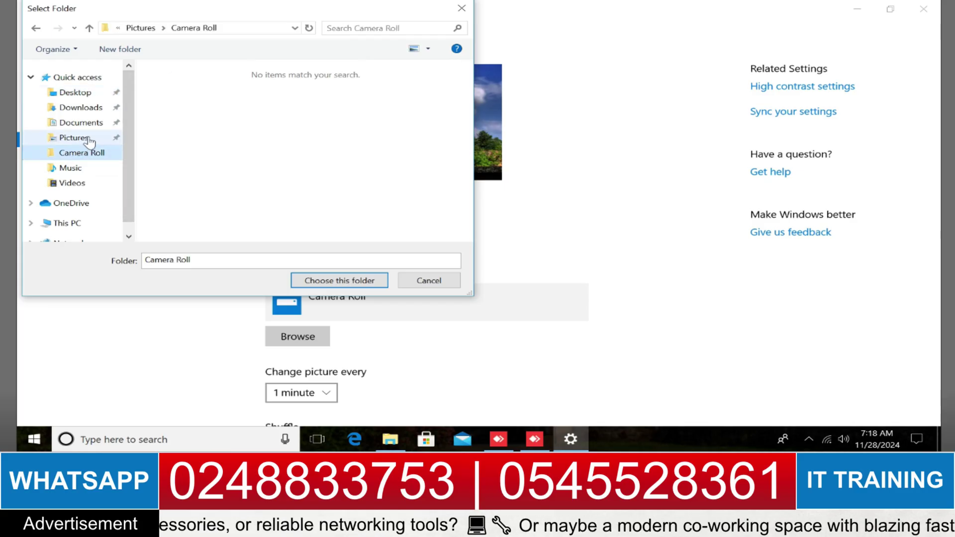
pyautogui.click(82, 138)
pyautogui.click(180, 110)
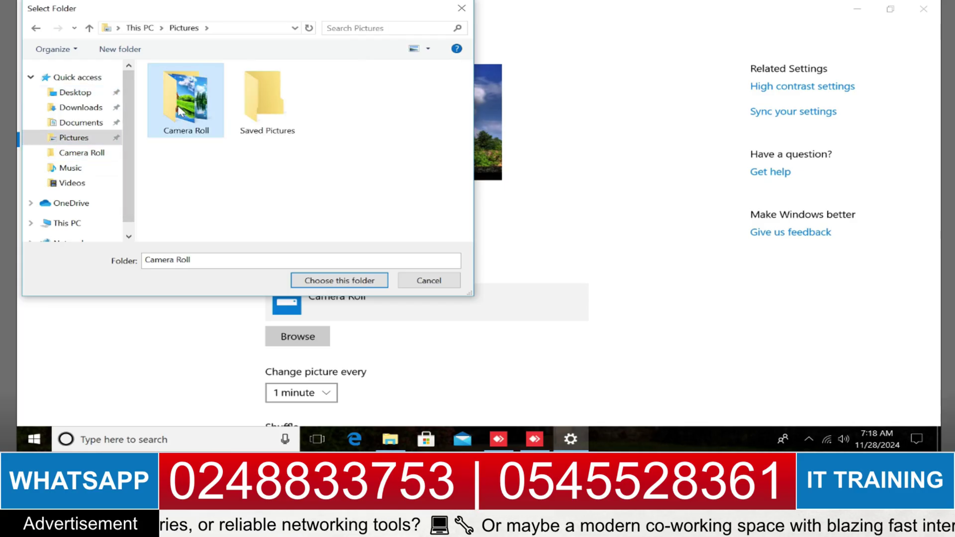
pyautogui.click(351, 284)
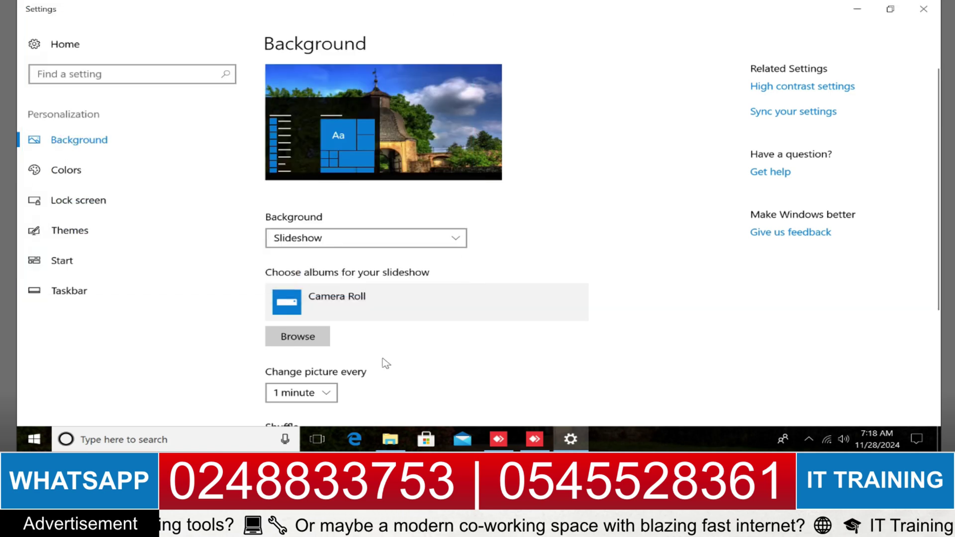
# Set the slideshow to change picture every 1 minute and disallow it on battery power.
pyautogui.scroll(-3, 853, 214)
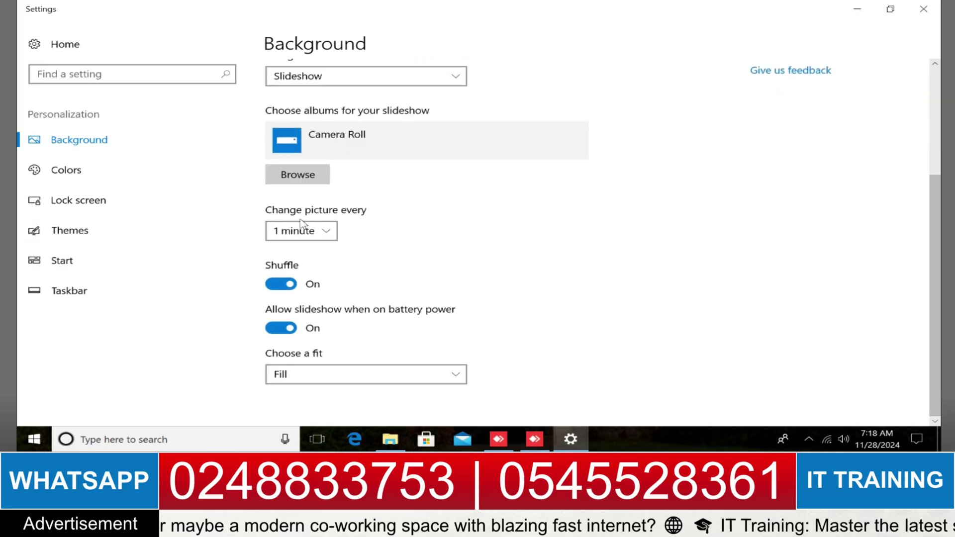
pyautogui.click(320, 230)
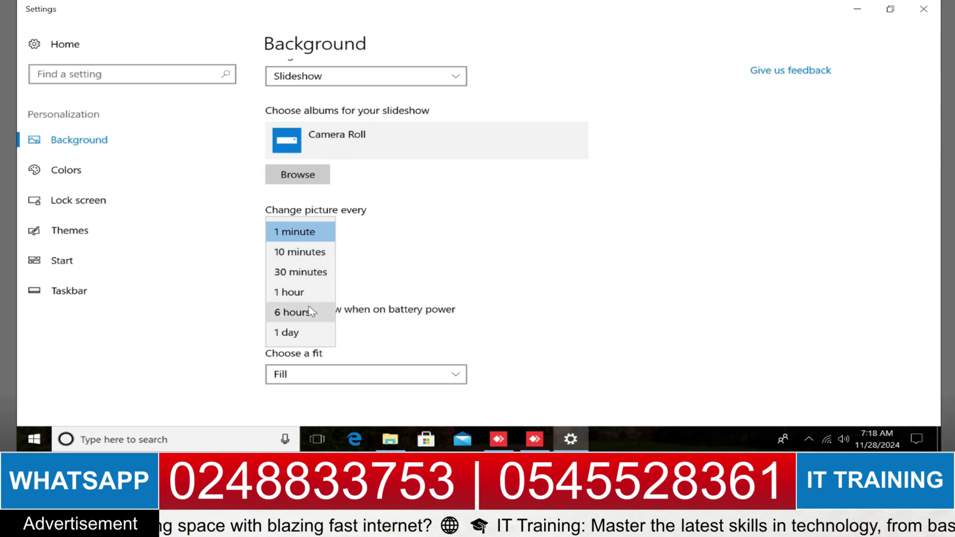
pyautogui.click(298, 232)
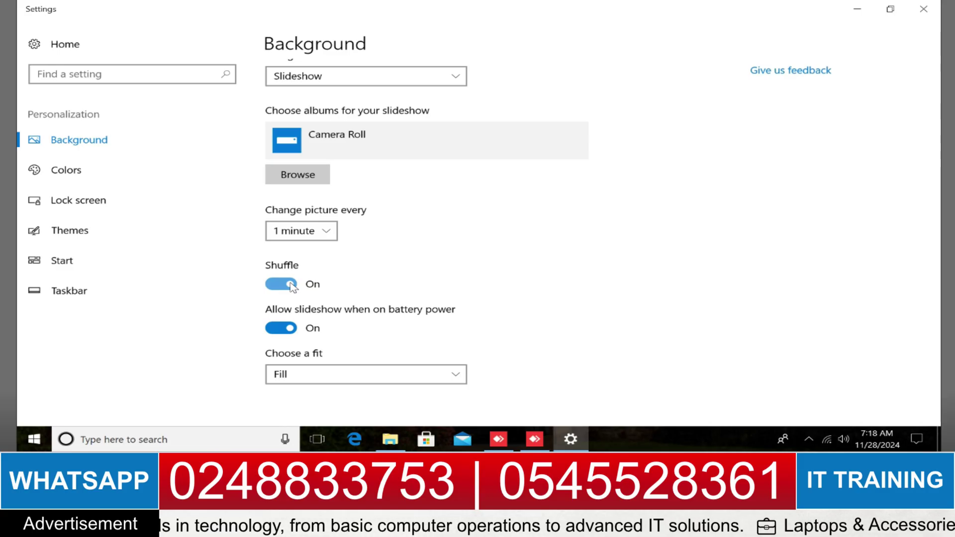
pyautogui.click(286, 336)
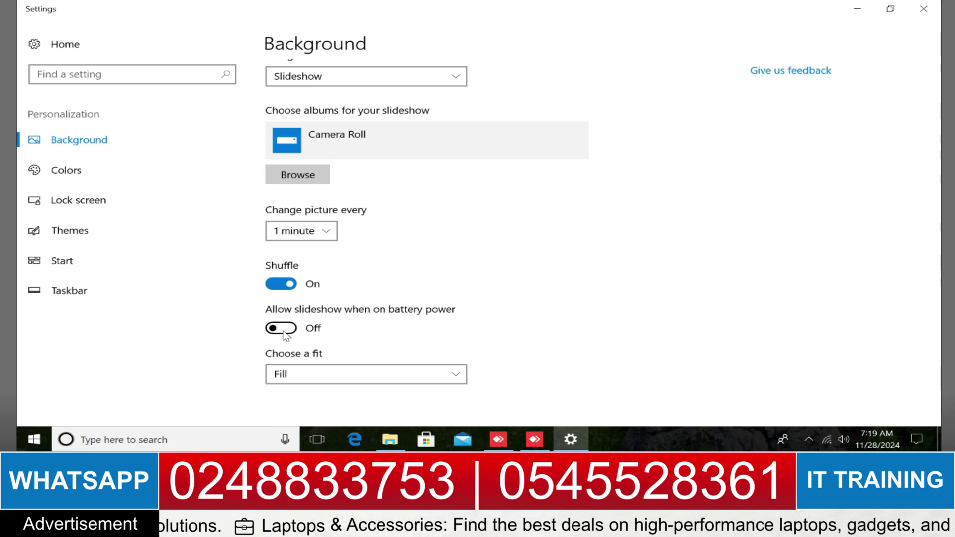
# Set the slideshow picture fit to Center and check the result on the desktop.
pyautogui.click(302, 378)
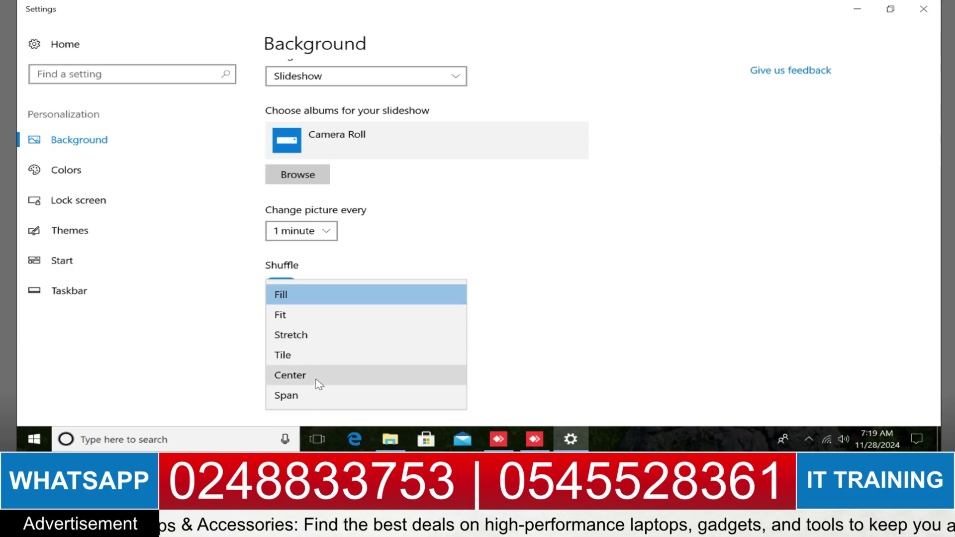
pyautogui.click(294, 383)
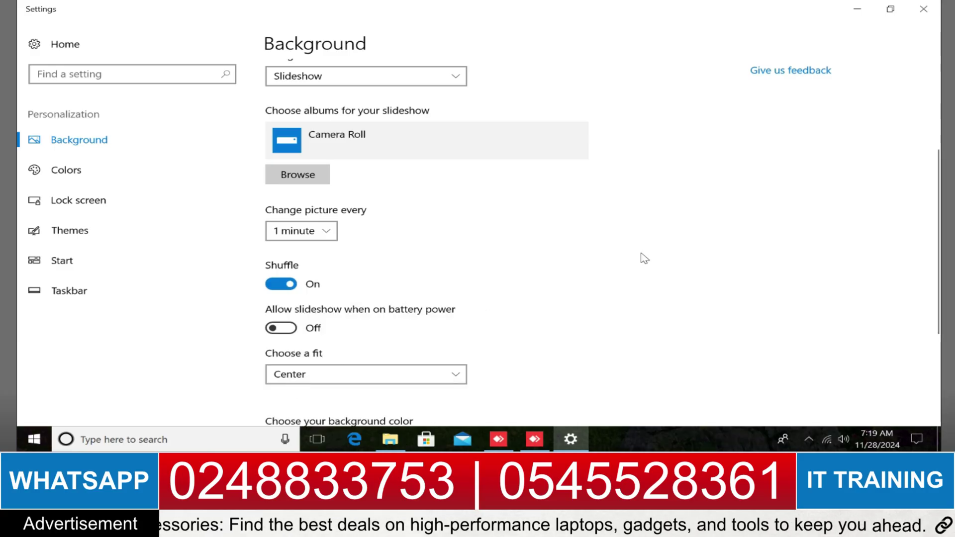
pyautogui.click(856, 8)
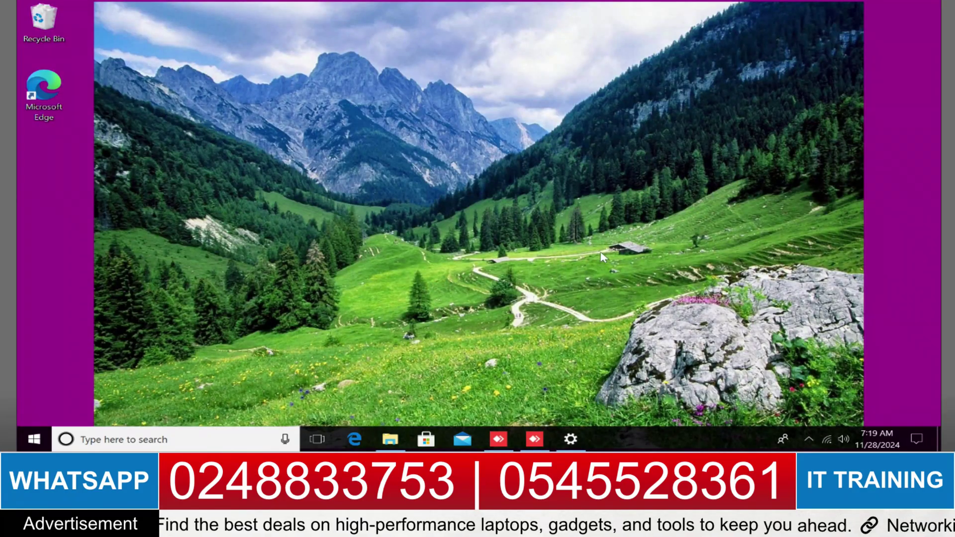
pyautogui.click(571, 439)
# Set the slideshow picture fit to Fill and check the result on the desktop.
pyautogui.click(434, 376)
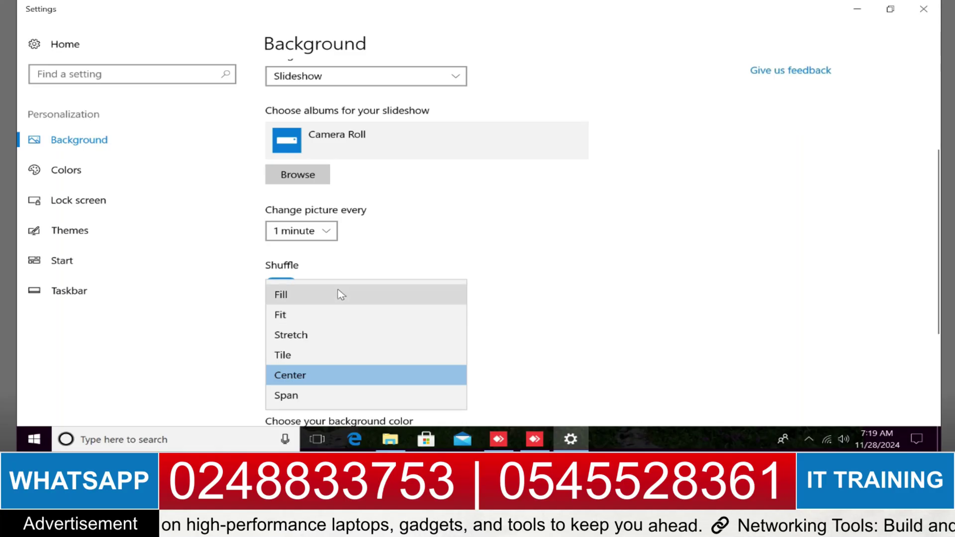
pyautogui.click(339, 294)
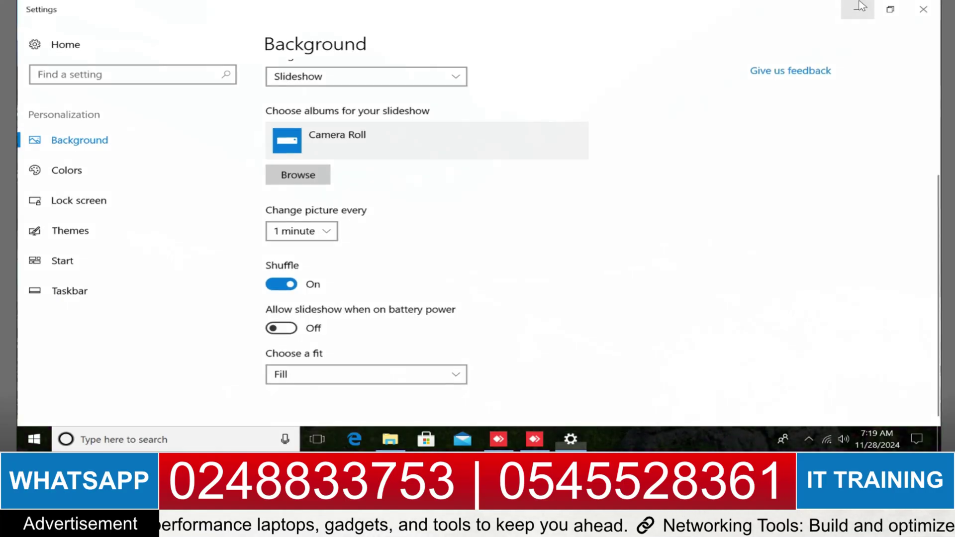
pyautogui.click(856, 9)
pyautogui.click(571, 439)
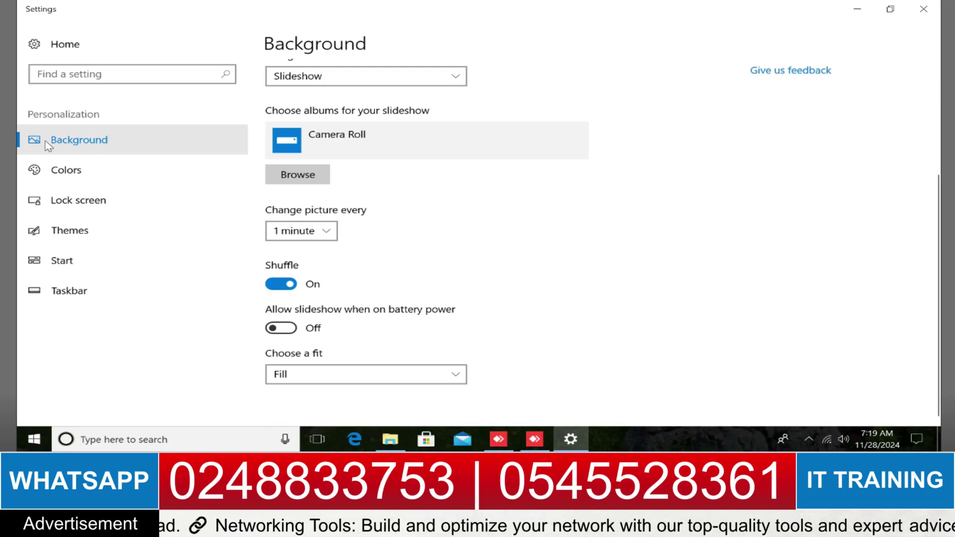
# Choose Gold as the Windows accent color in the Colors settings and check it in the Start menu.
pyautogui.click(56, 169)
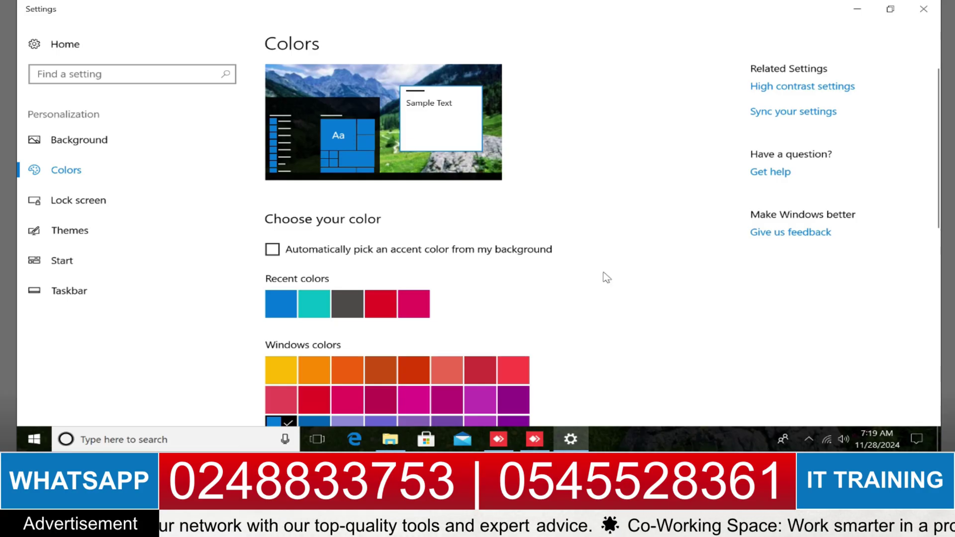
pyautogui.click(316, 374)
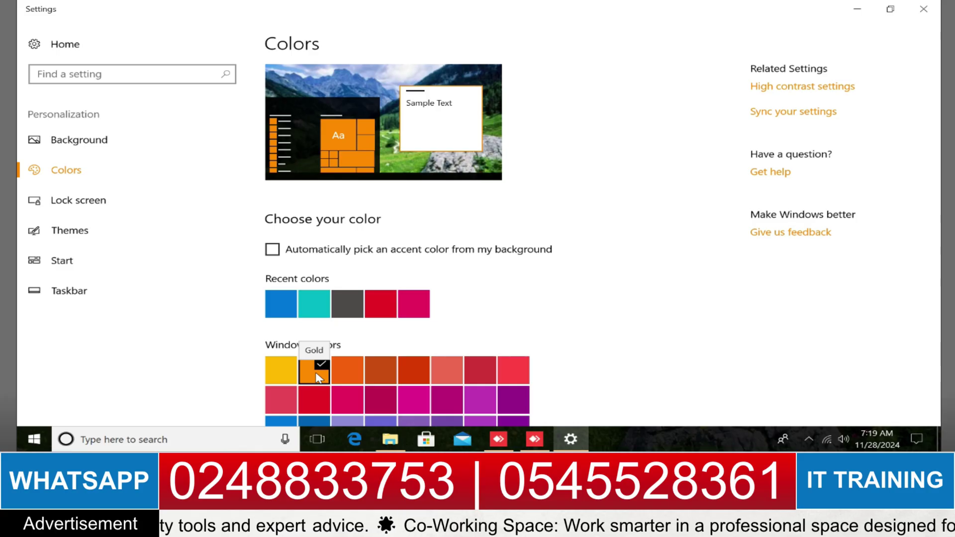
pyautogui.click(149, 440)
pyautogui.click(34, 438)
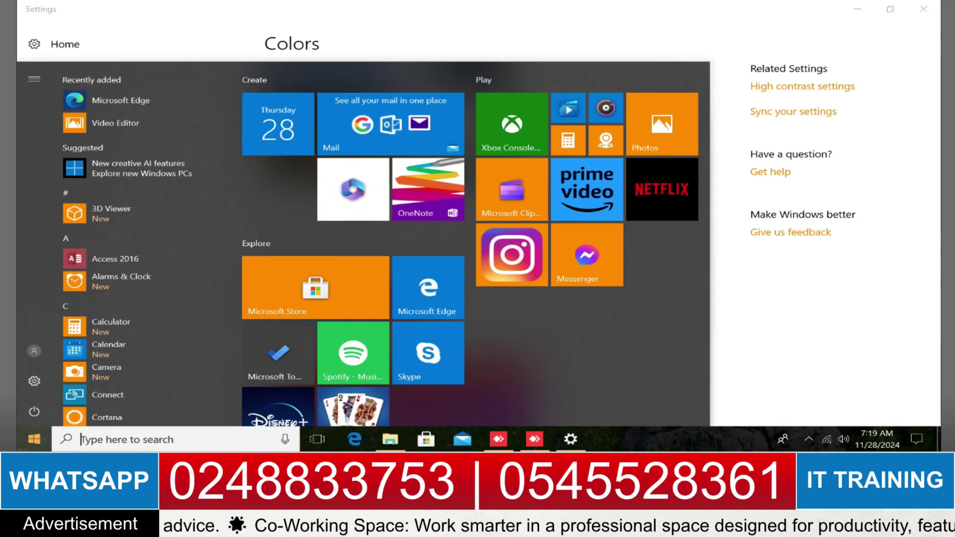
pyautogui.click(848, 369)
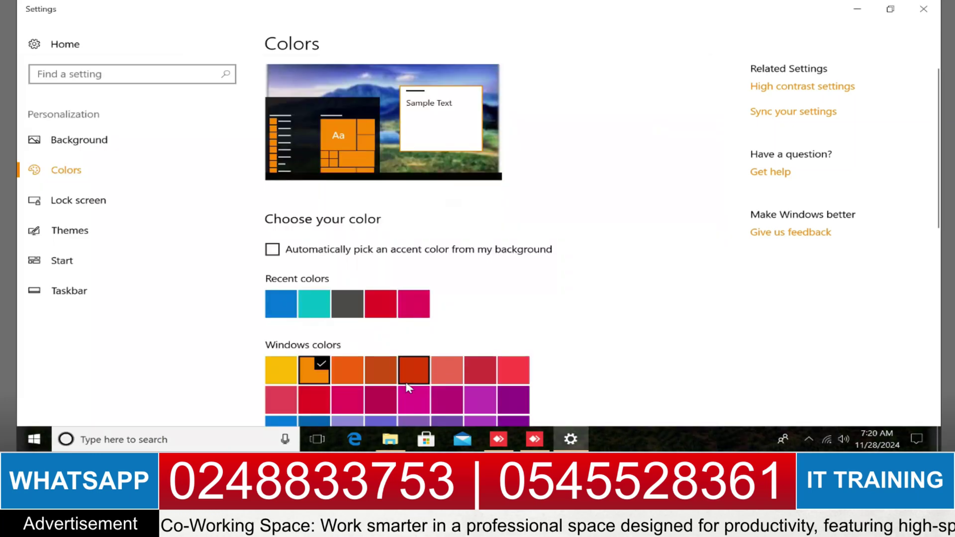
# Change the accent color to the crimson shade in the first row of Windows colors and check it in the Start menu.
pyautogui.click(483, 378)
pyautogui.click(34, 439)
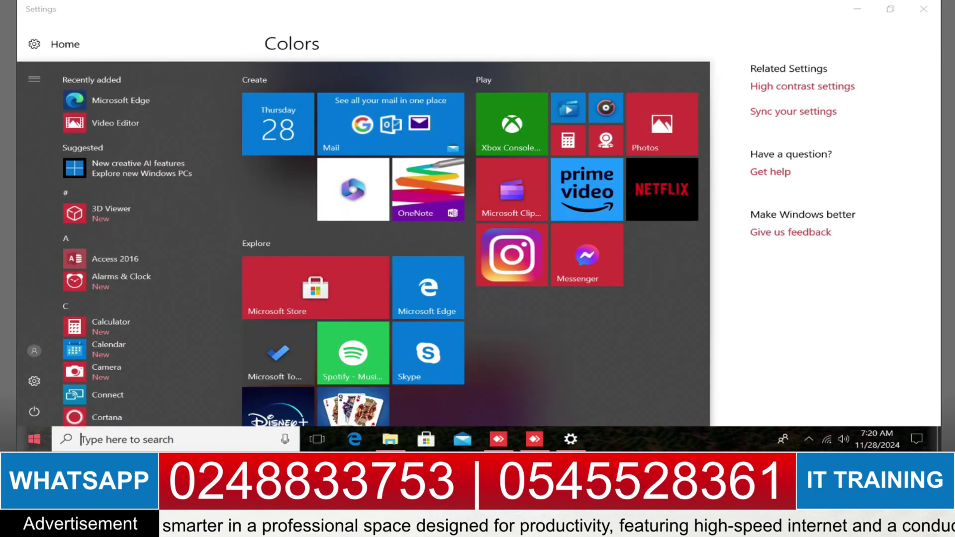
pyautogui.click(756, 385)
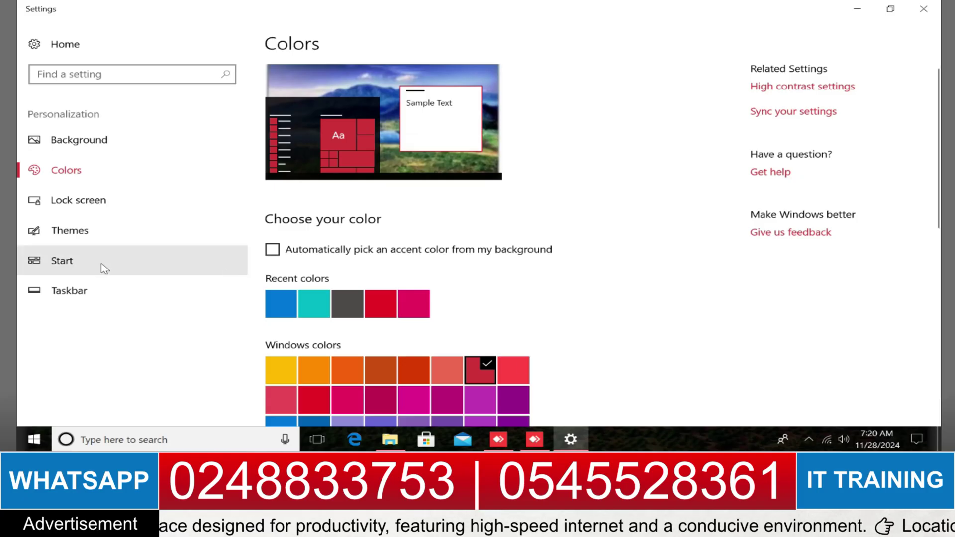
# Set the lock screen background to Windows spotlight.
pyautogui.click(49, 211)
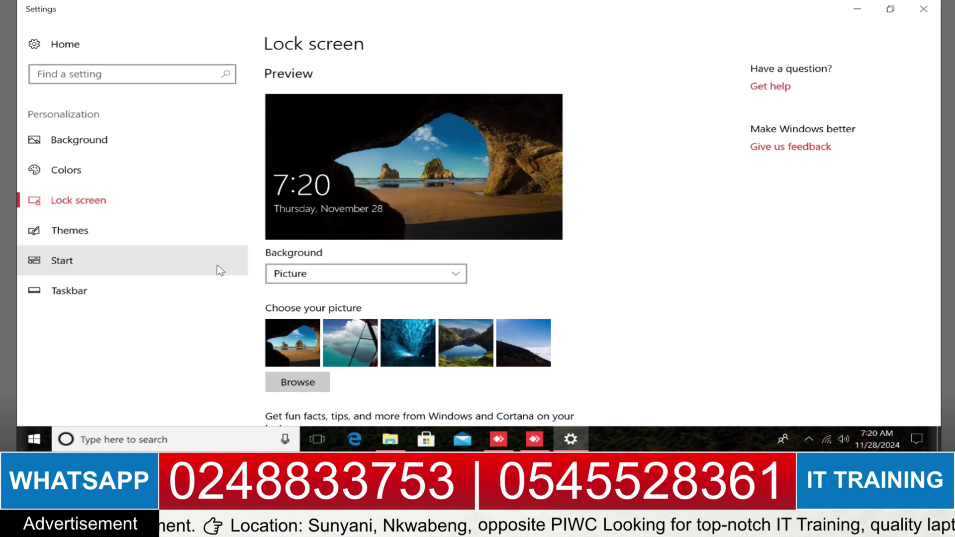
pyautogui.click(329, 275)
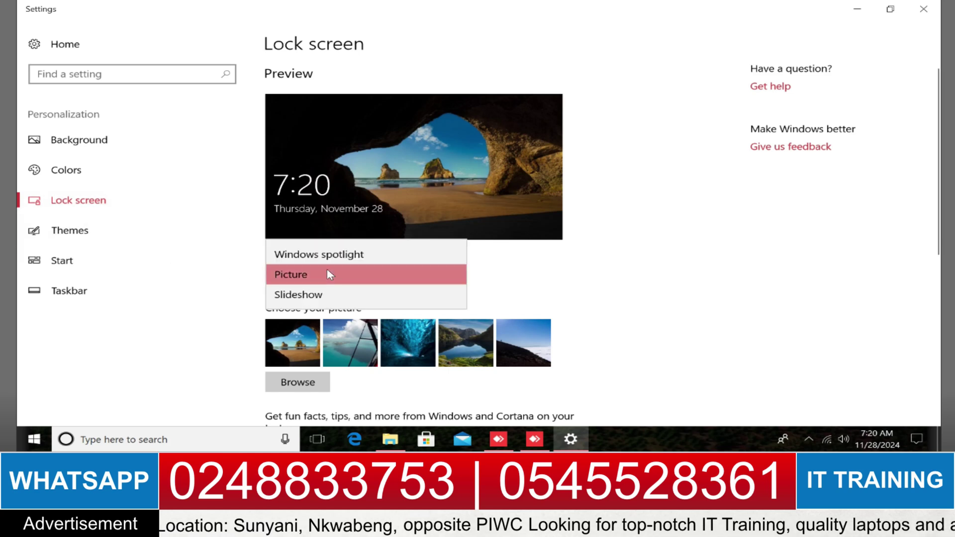
pyautogui.click(353, 256)
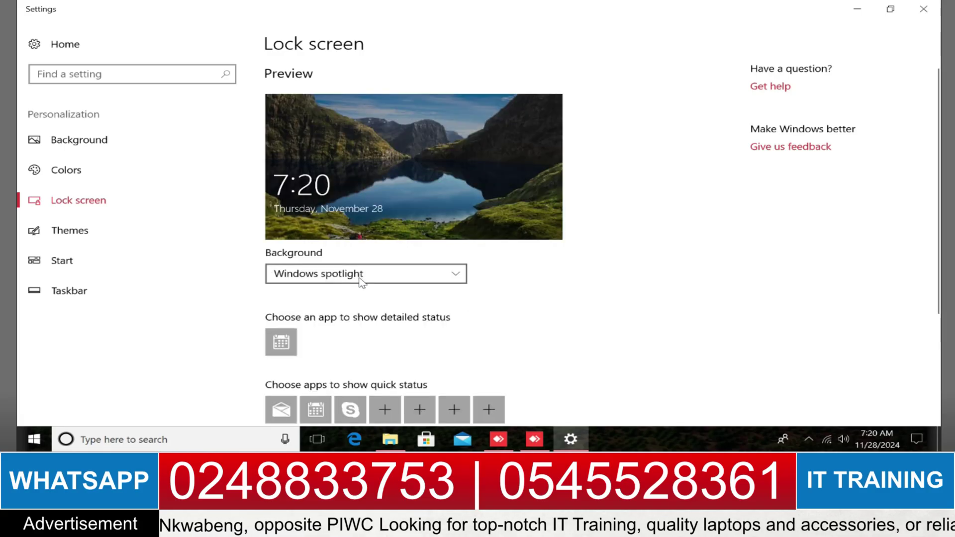
# Switch the lock screen background to Picture and then to Slideshow.
pyautogui.click(361, 283)
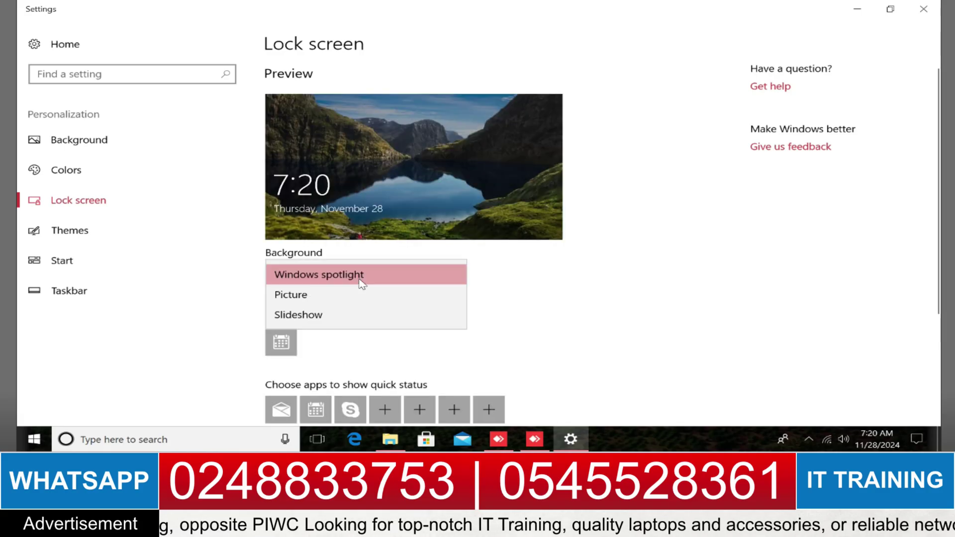
pyautogui.click(327, 301)
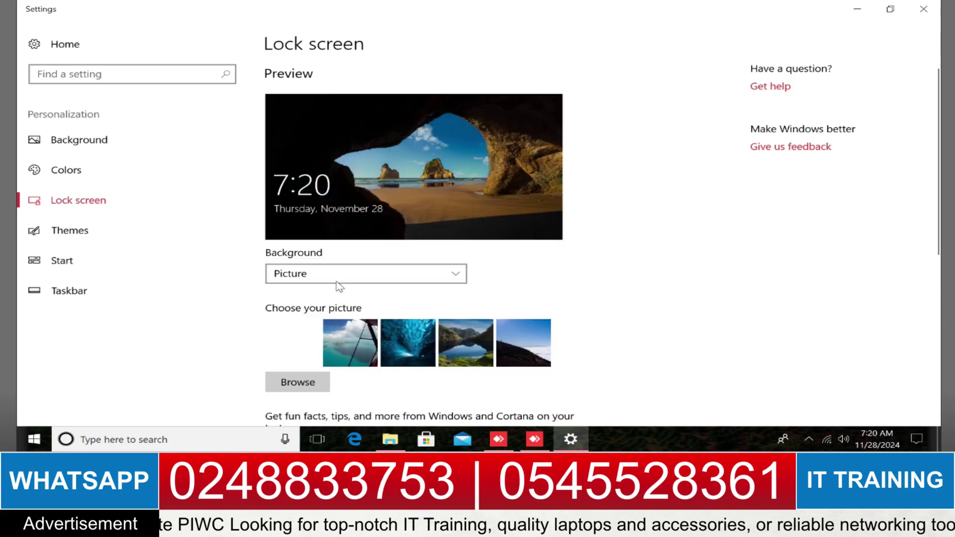
pyautogui.click(334, 283)
pyautogui.click(322, 296)
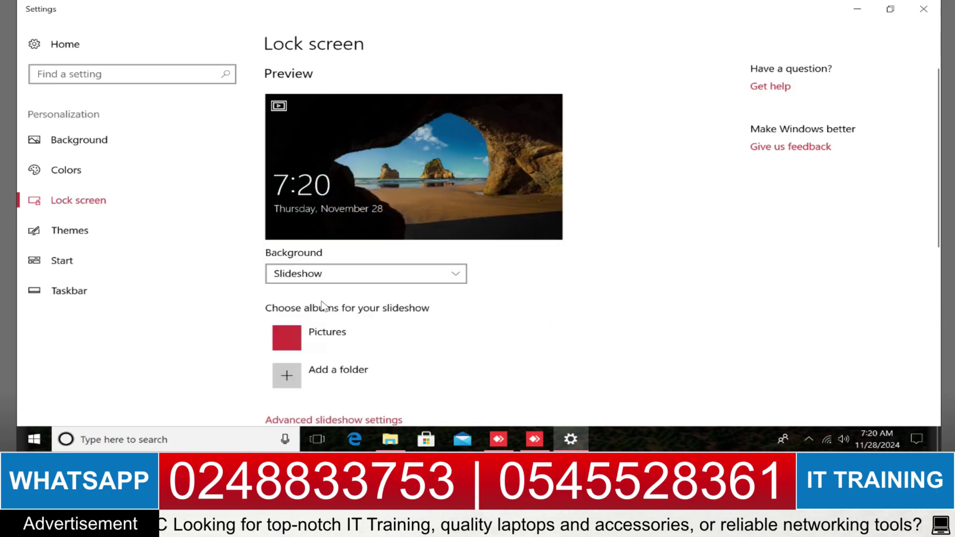
# Add the Camera Roll folder to the lock screen slideshow albums and review the remaining lock screen options.
pyautogui.click(303, 378)
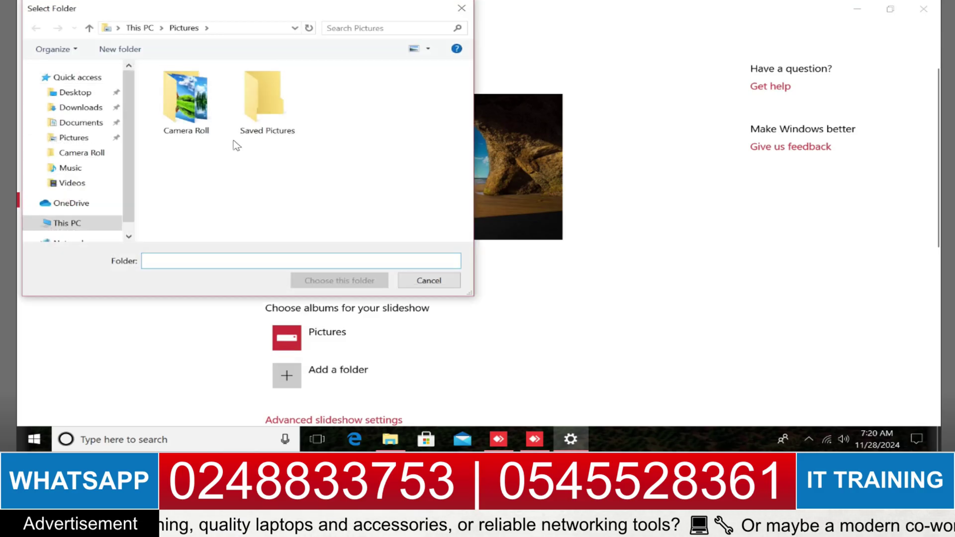
pyautogui.click(204, 120)
pyautogui.click(321, 280)
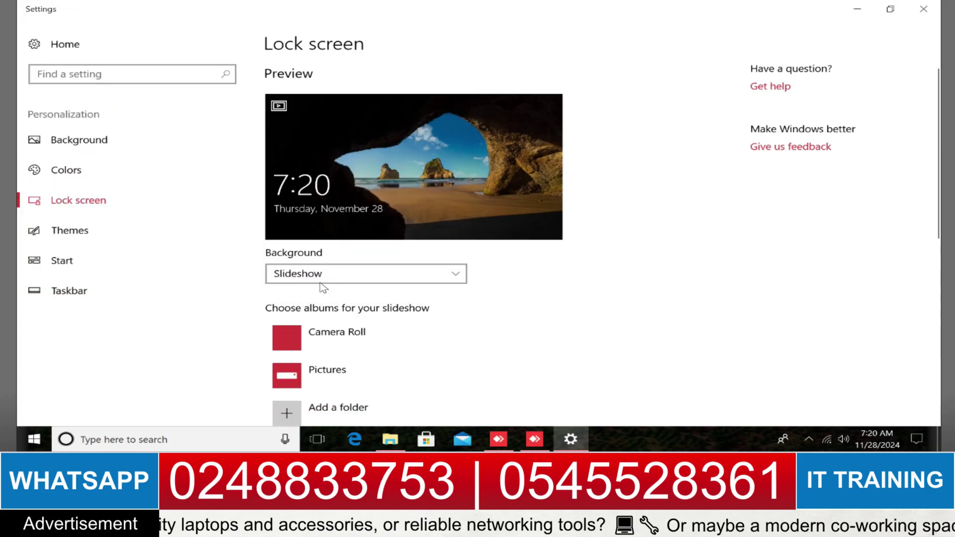
pyautogui.scroll(-5, 544, 302)
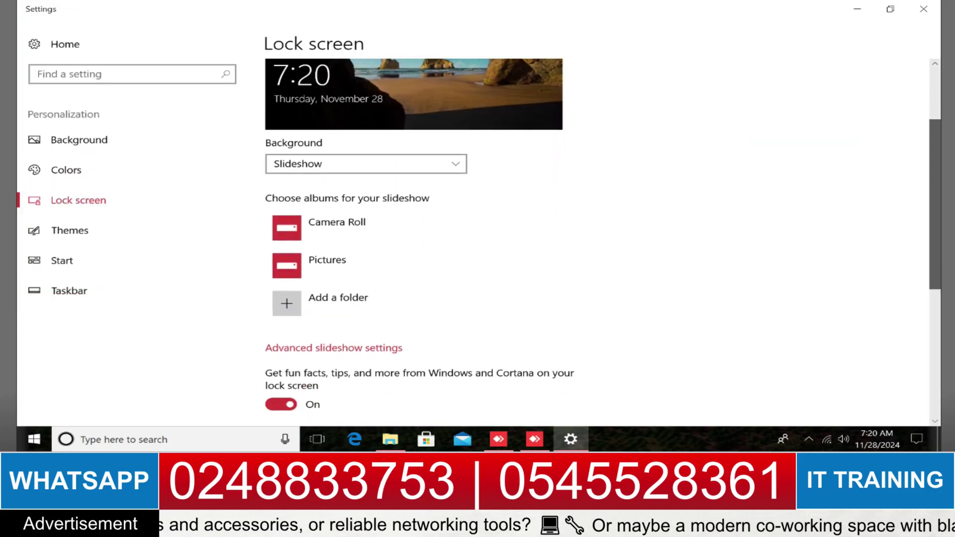
pyautogui.scroll(-1, 544, 302)
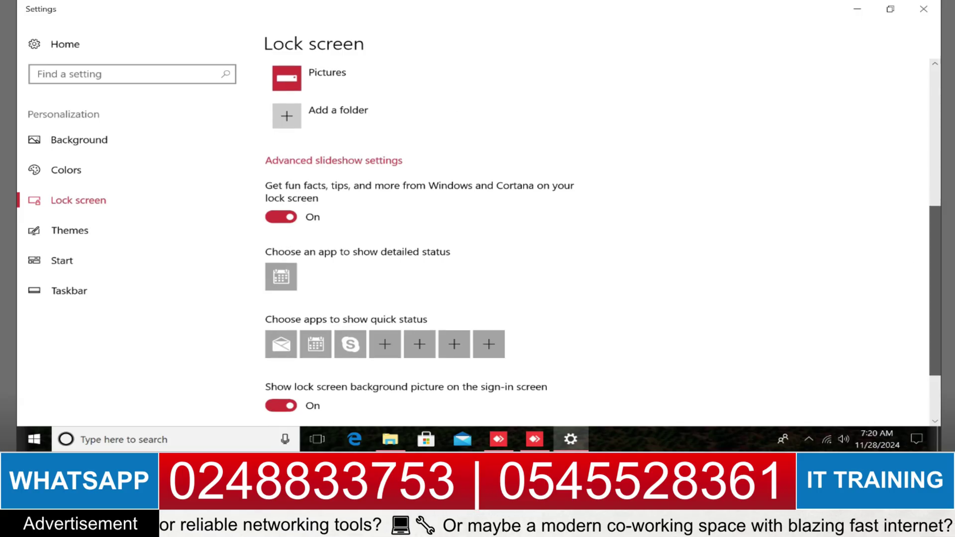
pyautogui.scroll(6, 918, 258)
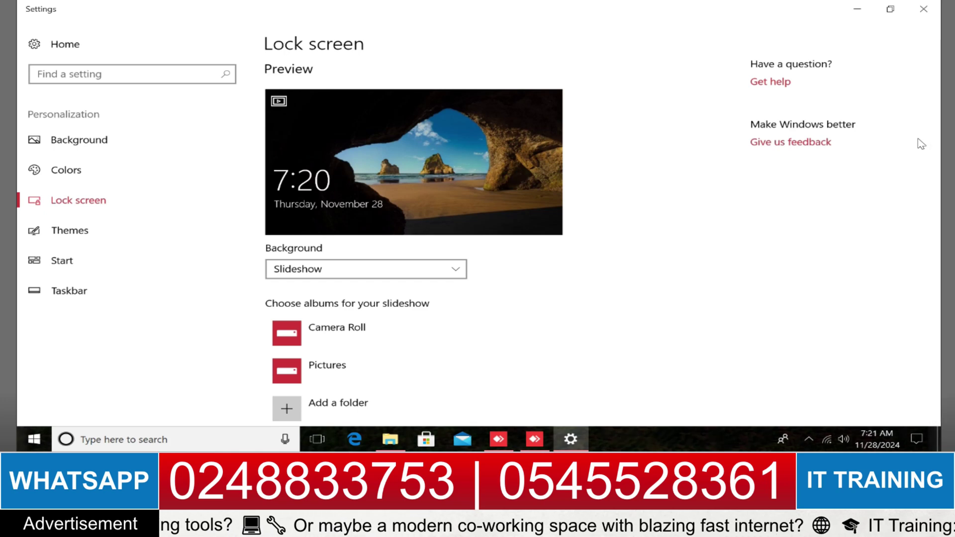
# Try the Windows 10 theme and then the Flowers theme in the Themes settings.
pyautogui.click(129, 228)
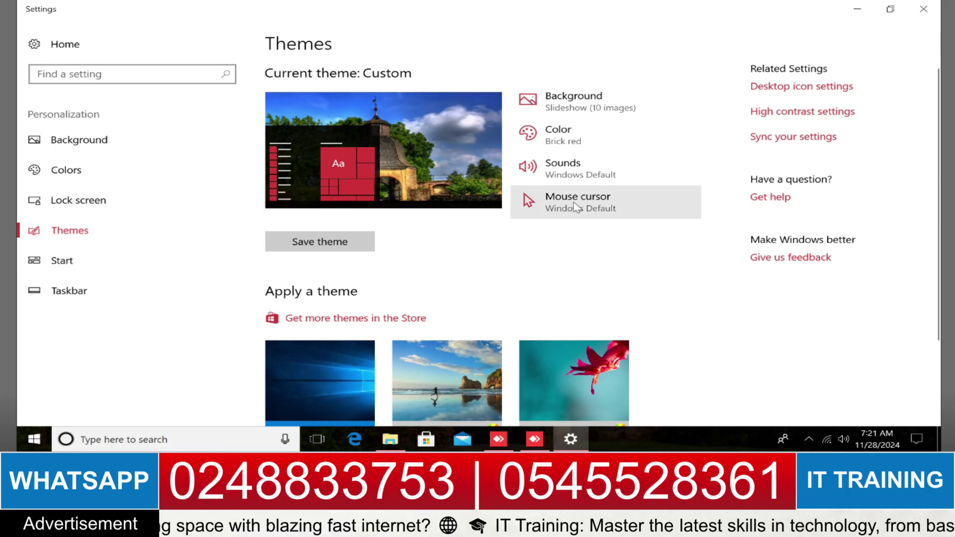
pyautogui.scroll(-3, 597, 239)
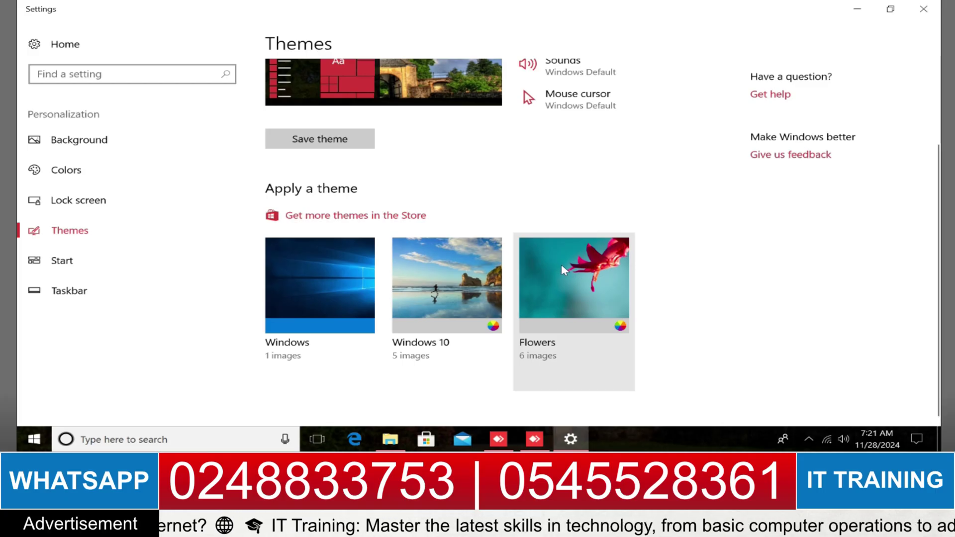
pyautogui.click(457, 277)
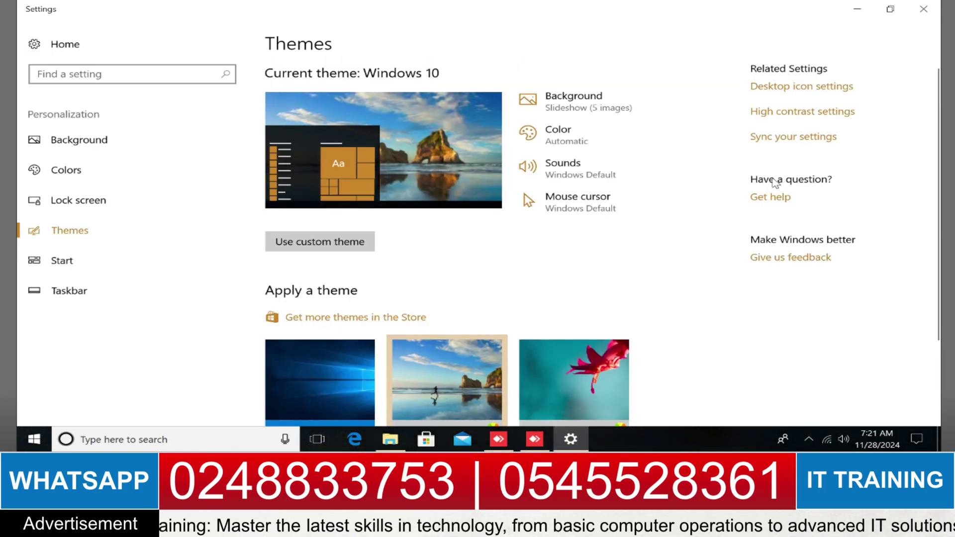
pyautogui.scroll(-3, 535, 209)
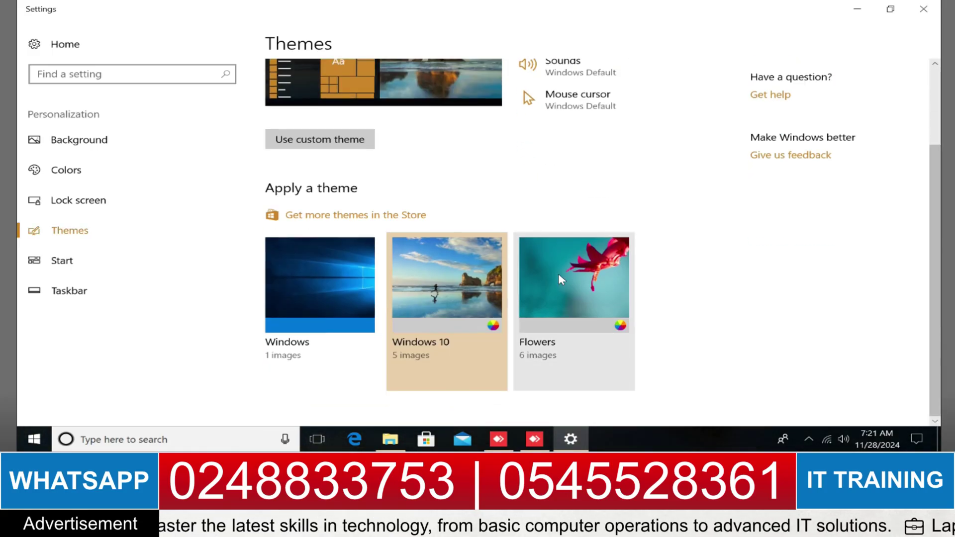
pyautogui.click(559, 277)
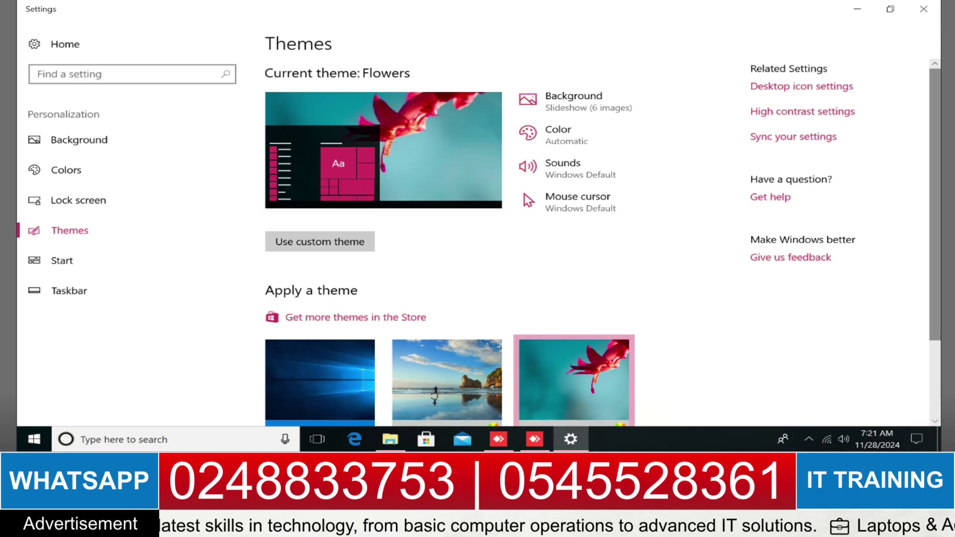
# Switch back to the custom theme and then apply the built-in Windows theme.
pyautogui.scroll(-3, 572, 243)
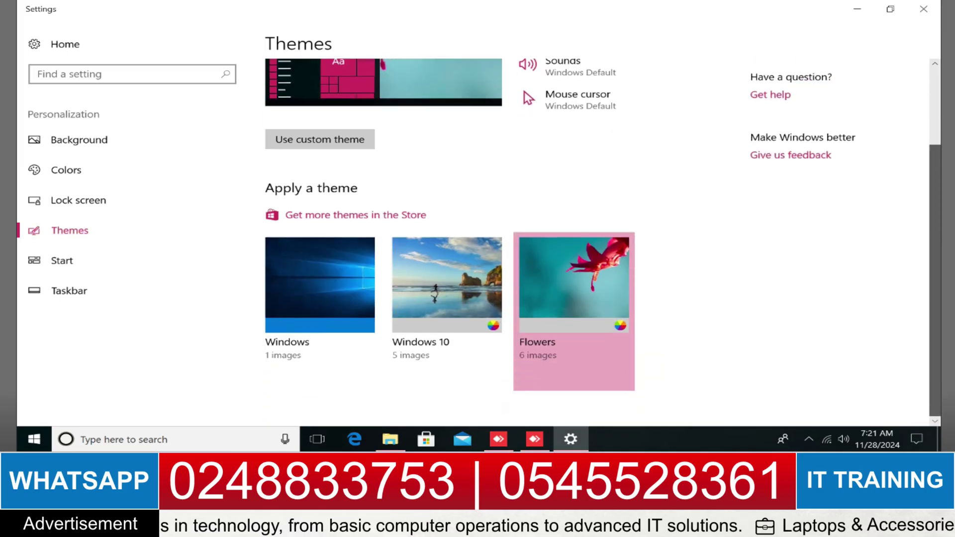
pyautogui.click(327, 143)
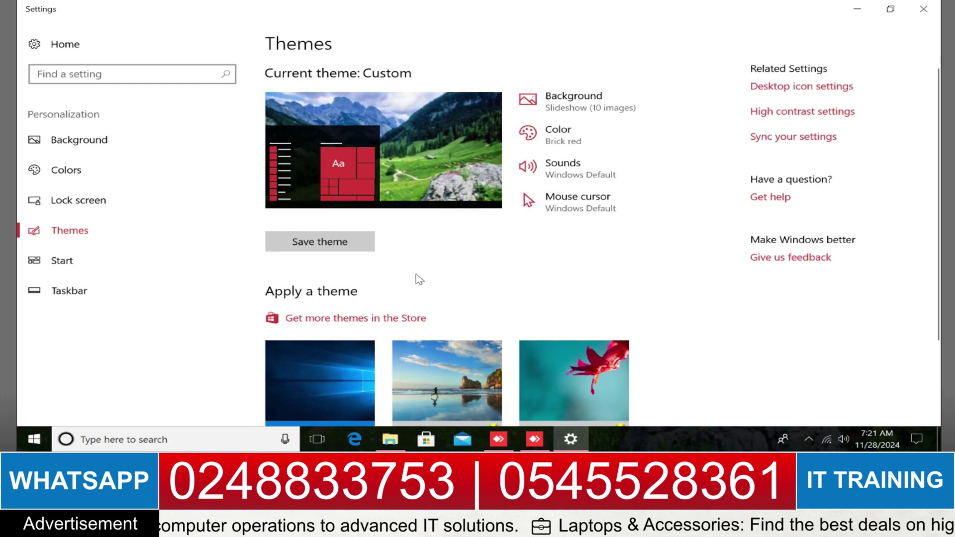
pyautogui.click(348, 348)
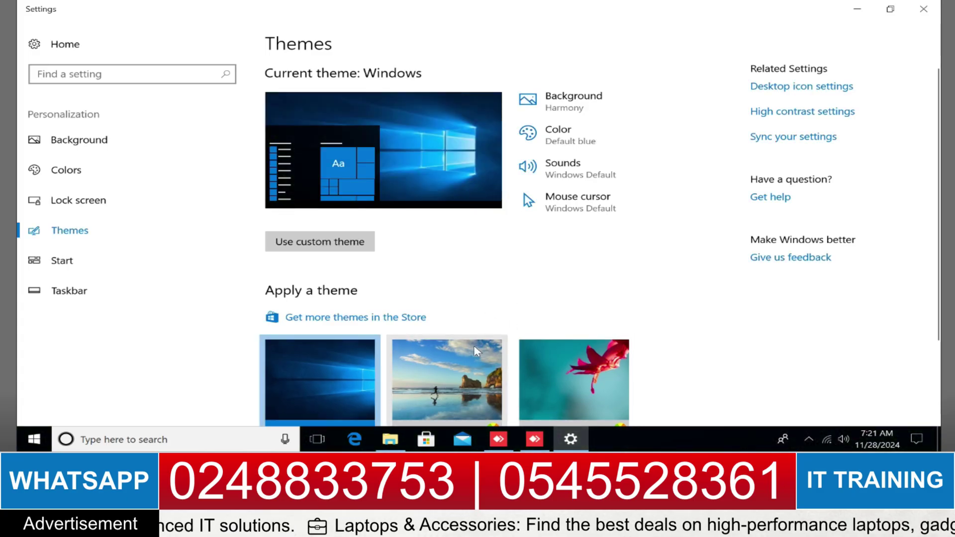
# Open the Windows themes collection in Microsoft Store and get the free Pantone Color of the Year 2022 theme.
pyautogui.click(406, 318)
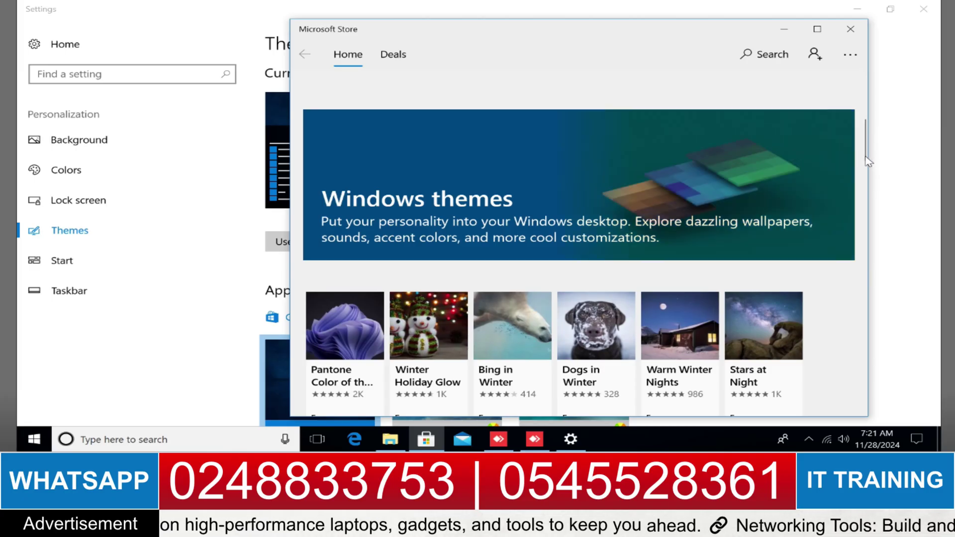
pyautogui.scroll(-3, 868, 174)
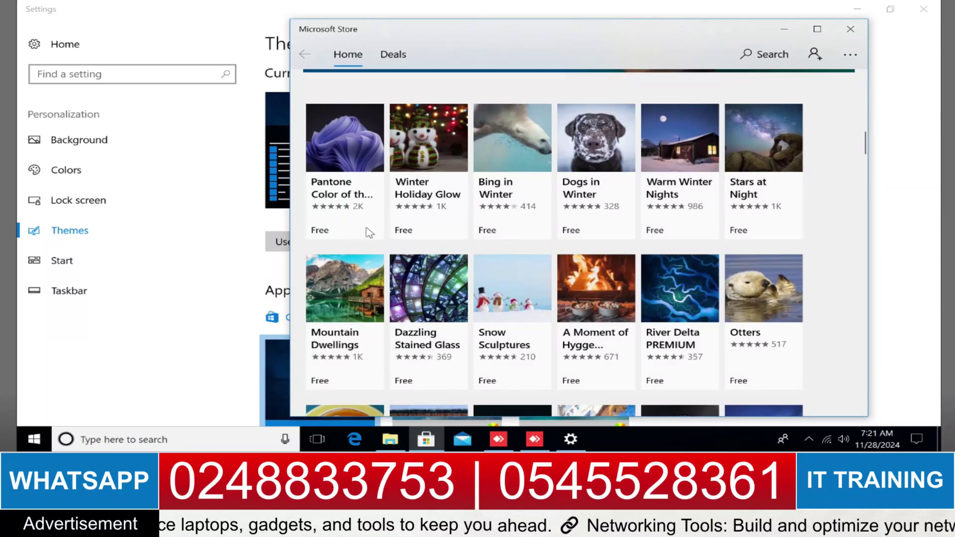
pyautogui.click(346, 185)
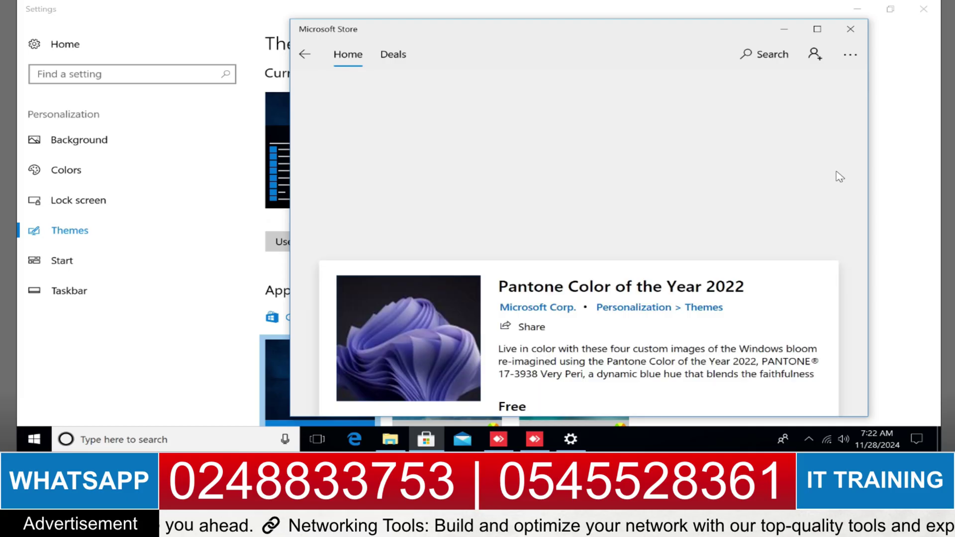
pyautogui.moveTo(864, 160); pyautogui.dragTo(861, 213)
pyautogui.click(555, 200)
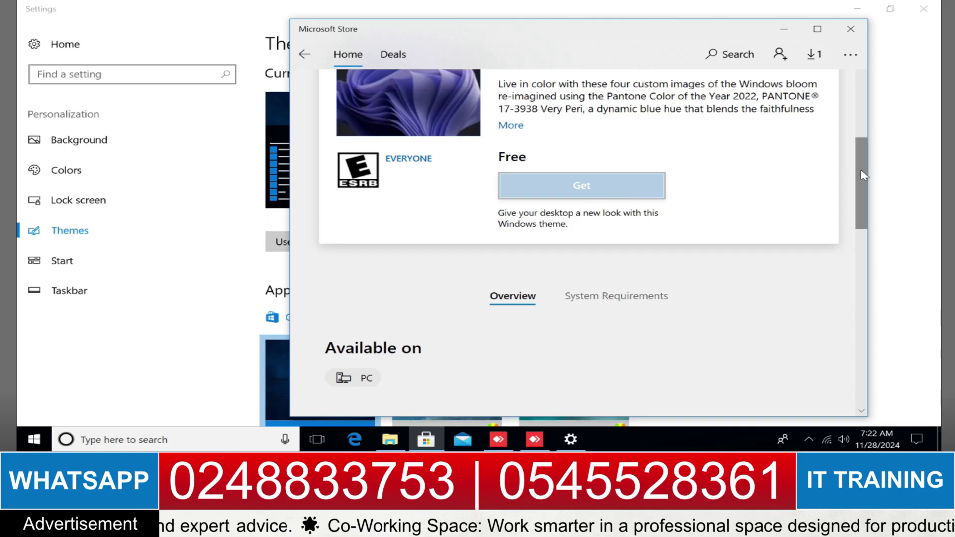
# Look through the Pantone theme's store page, then return to the Themes settings and check the list of available themes.
pyautogui.moveTo(864, 181); pyautogui.dragTo(906, 264)
pyautogui.click(909, 282)
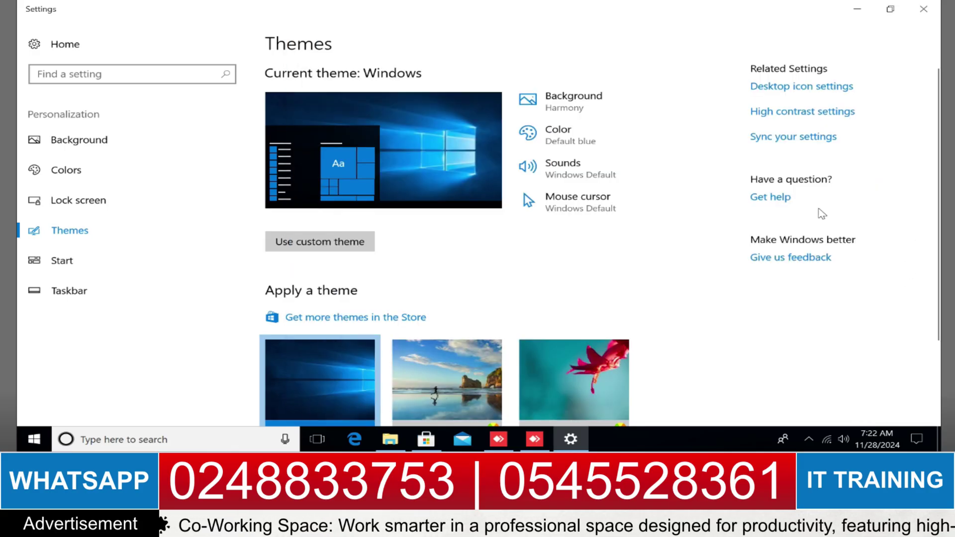
pyautogui.scroll(-1, 933, 259)
pyautogui.scroll(-4, 933, 259)
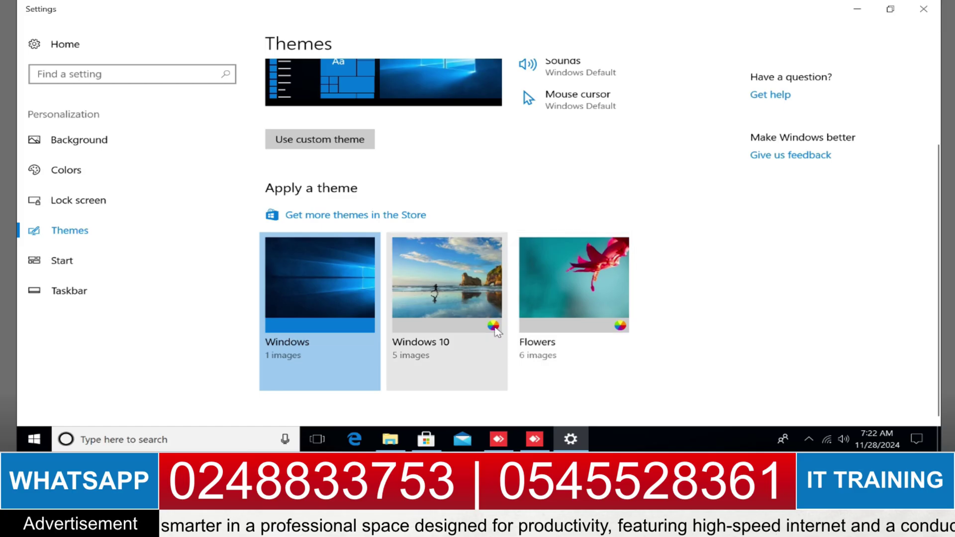
# Switch to Microsoft Store, request the Pantone Color of the Year 2022 theme again and minimize the store.
pyautogui.click(426, 438)
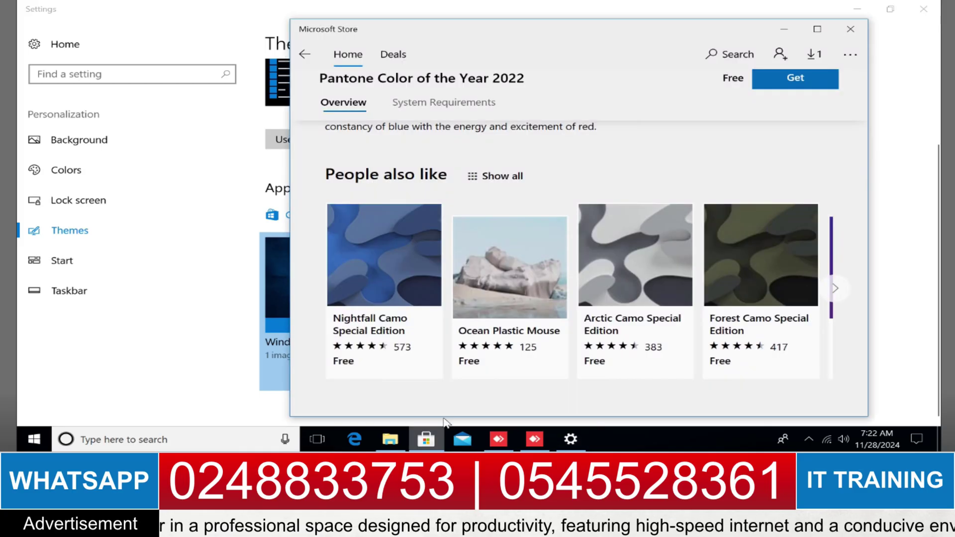
pyautogui.click(795, 84)
pyautogui.moveTo(865, 256); pyautogui.dragTo(861, 157)
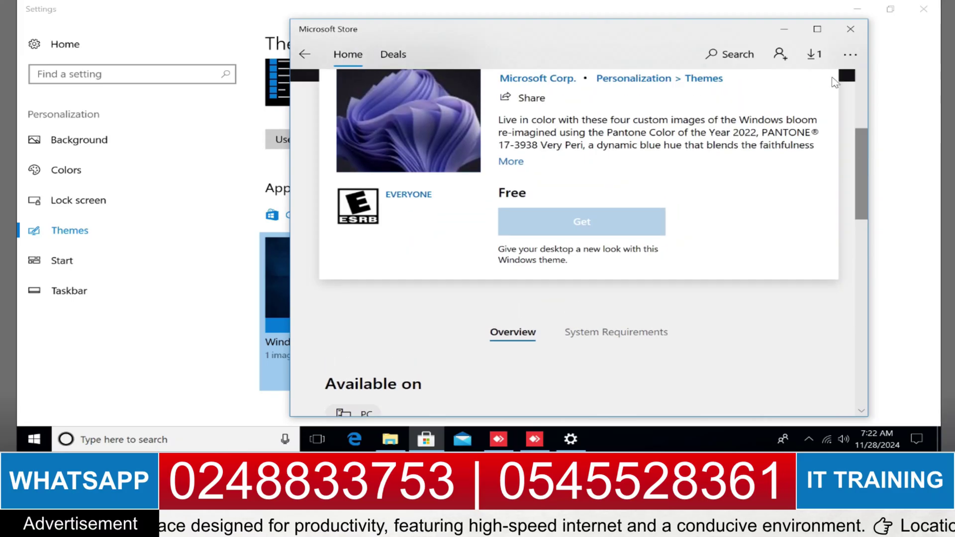
pyautogui.click(785, 29)
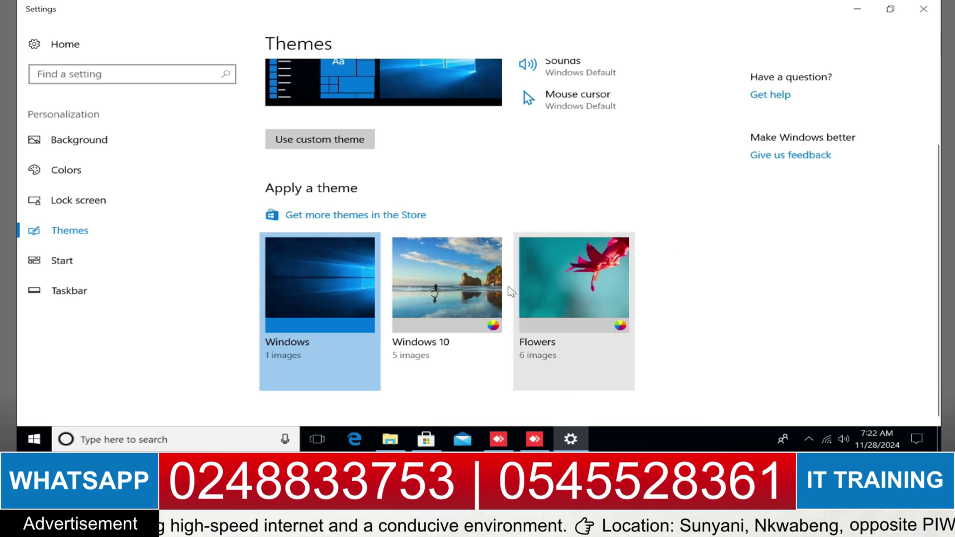
# Go to the Start settings, check the current Start menu and turn on Show more tiles on Start.
pyautogui.click(55, 263)
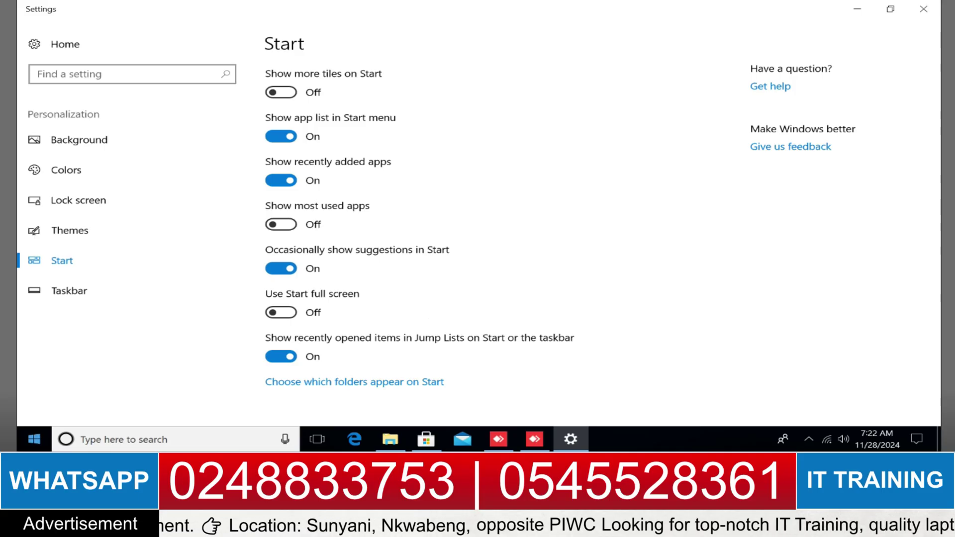
pyautogui.click(33, 439)
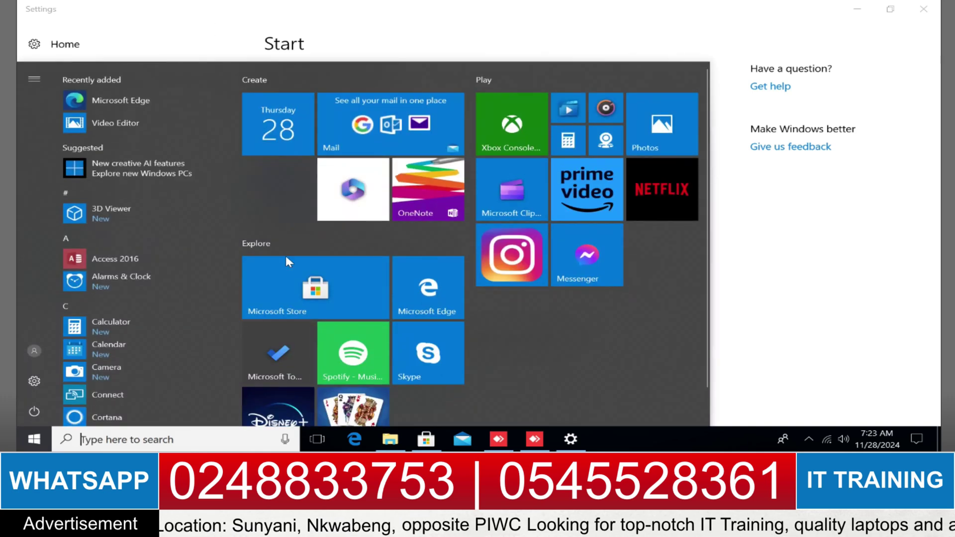
pyautogui.click(816, 215)
pyautogui.click(279, 92)
# Turn on Use Start full screen and check the full-screen Start menu.
pyautogui.click(280, 313)
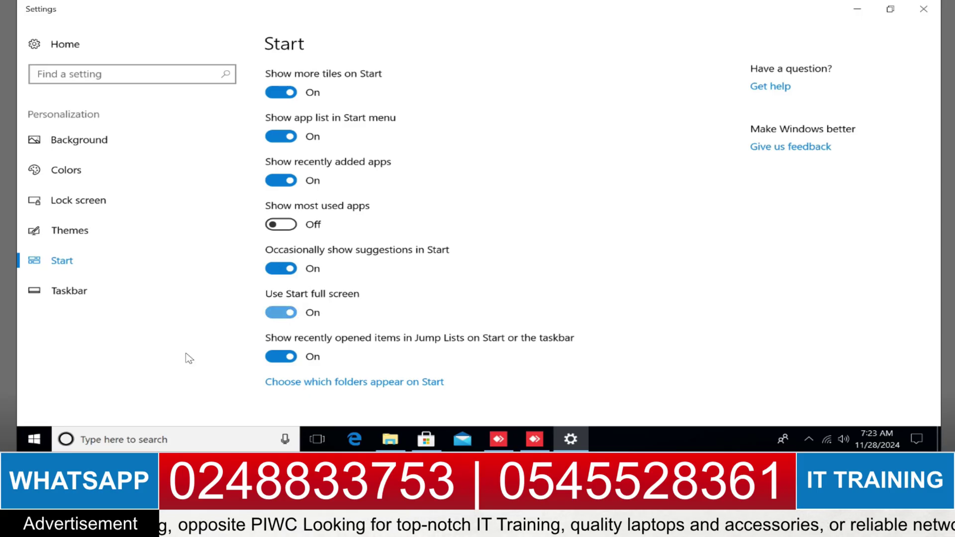
pyautogui.click(34, 438)
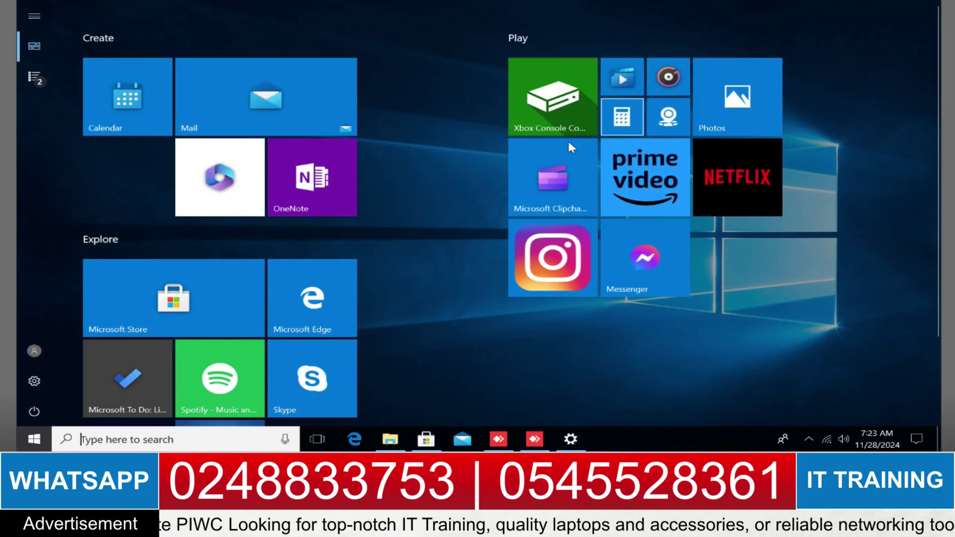
pyautogui.press('Escape')
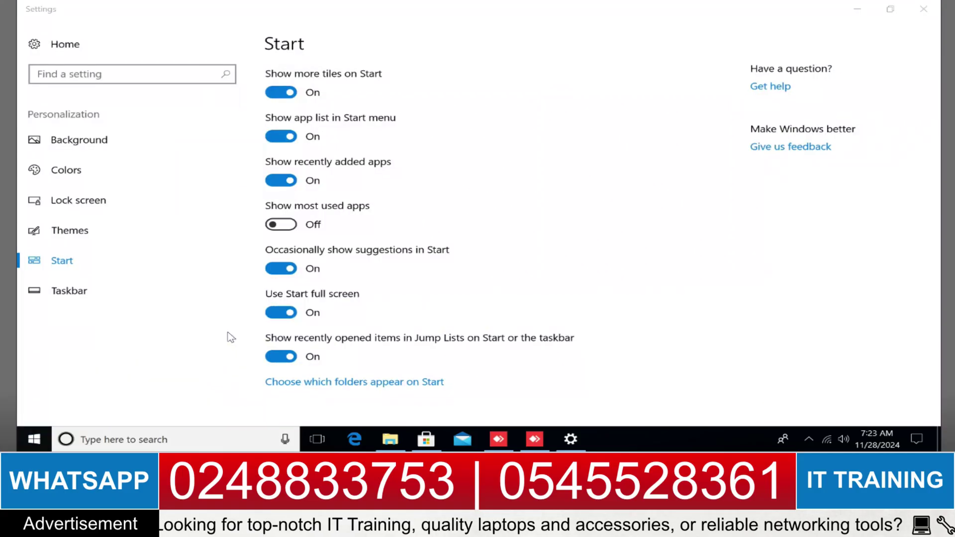
# Turn off Use Start full screen and check the Start menu's layout.
pyautogui.click(282, 318)
pyautogui.click(34, 439)
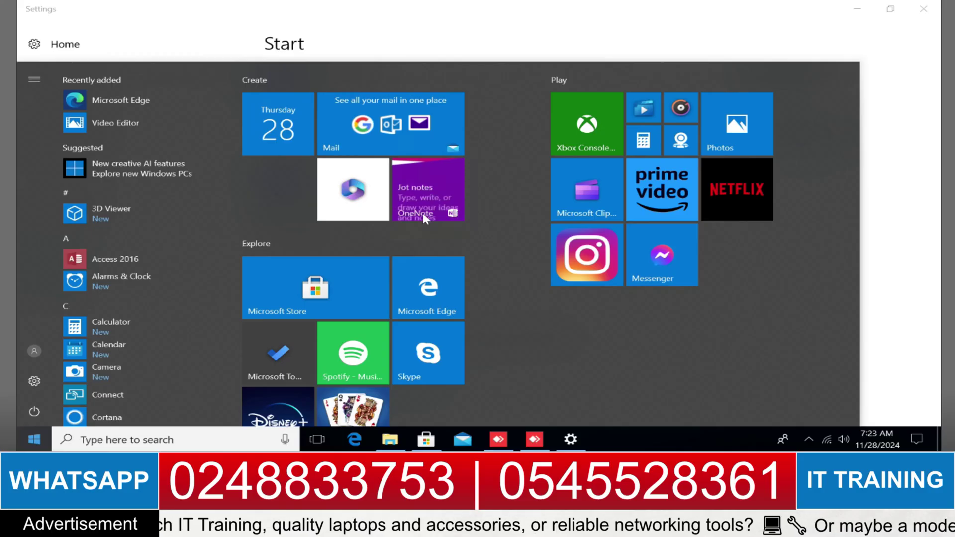
pyautogui.click(916, 120)
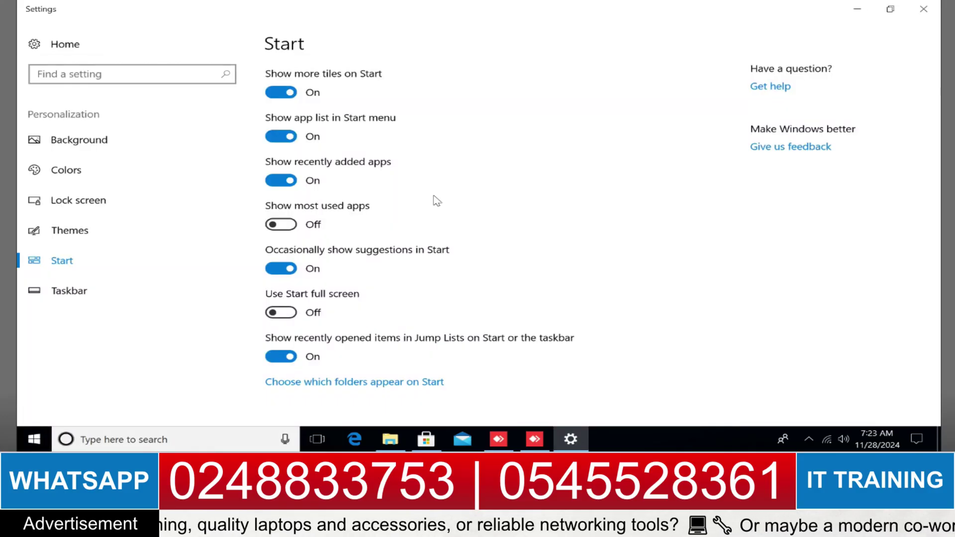
# Review the Taskbar settings, then return to the Themes settings and look over the available themes.
pyautogui.click(74, 291)
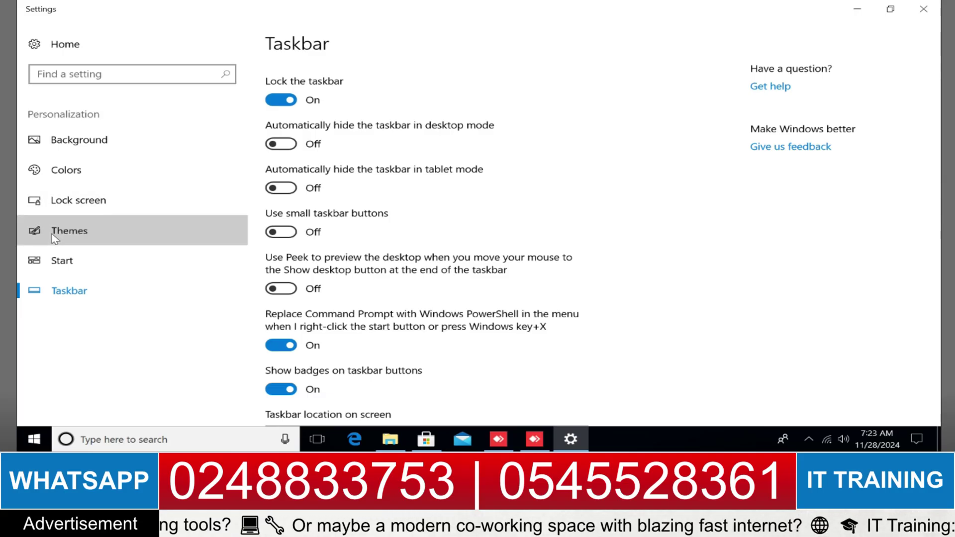
pyautogui.click(87, 231)
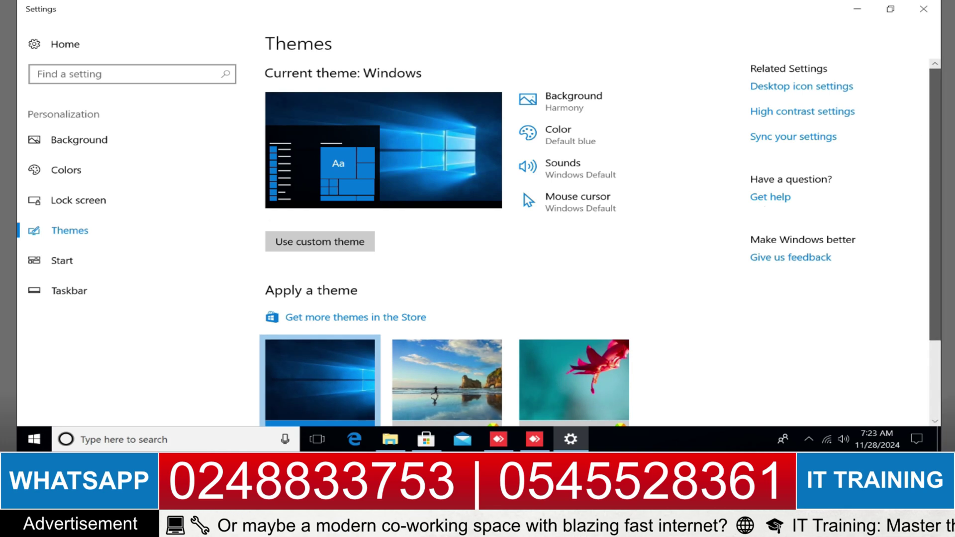
pyautogui.scroll(-3, 381, 234)
pyautogui.scroll(-1, 688, 238)
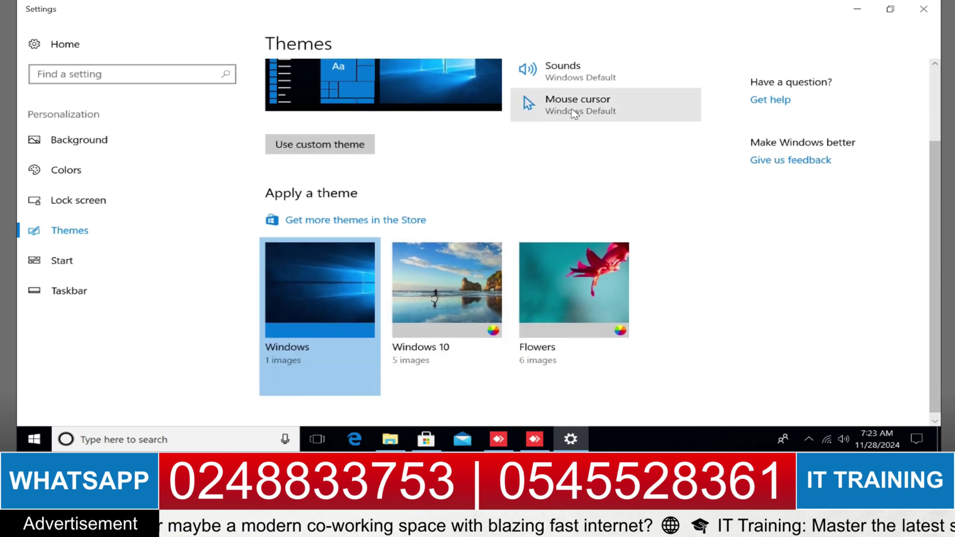
# Review the mouse cursor's pointer scheme and pointer options in Mouse Properties, then close the dialog without changes.
pyautogui.click(573, 116)
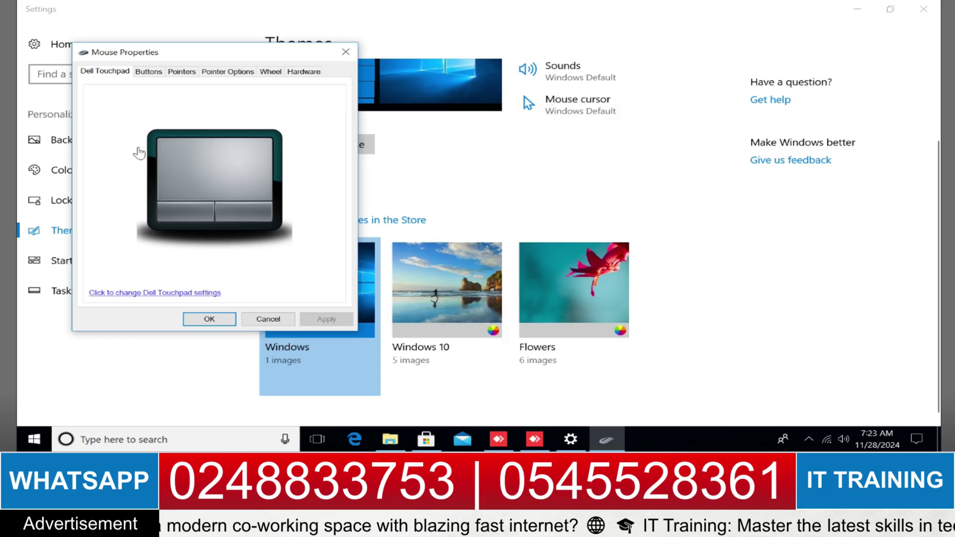
pyautogui.click(180, 71)
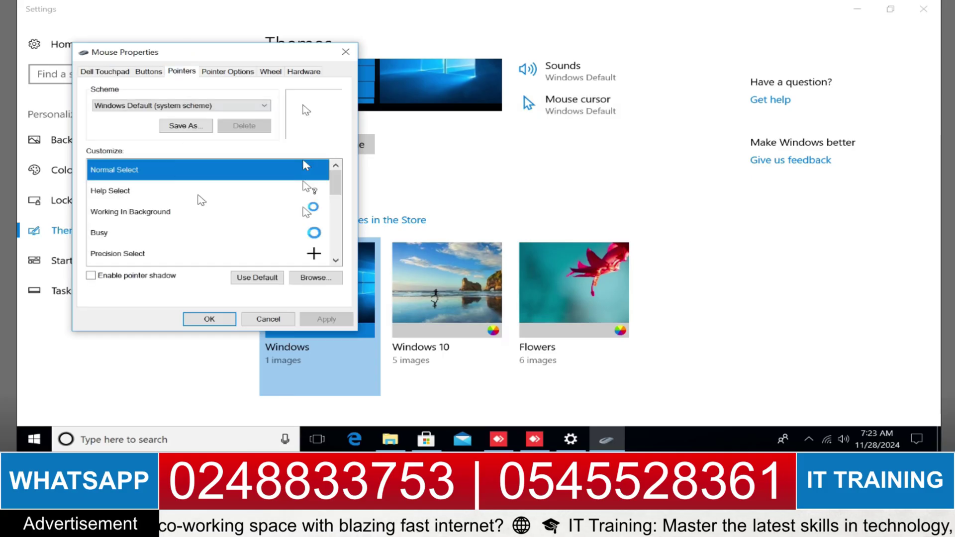
pyautogui.moveTo(336, 183); pyautogui.dragTo(340, 244)
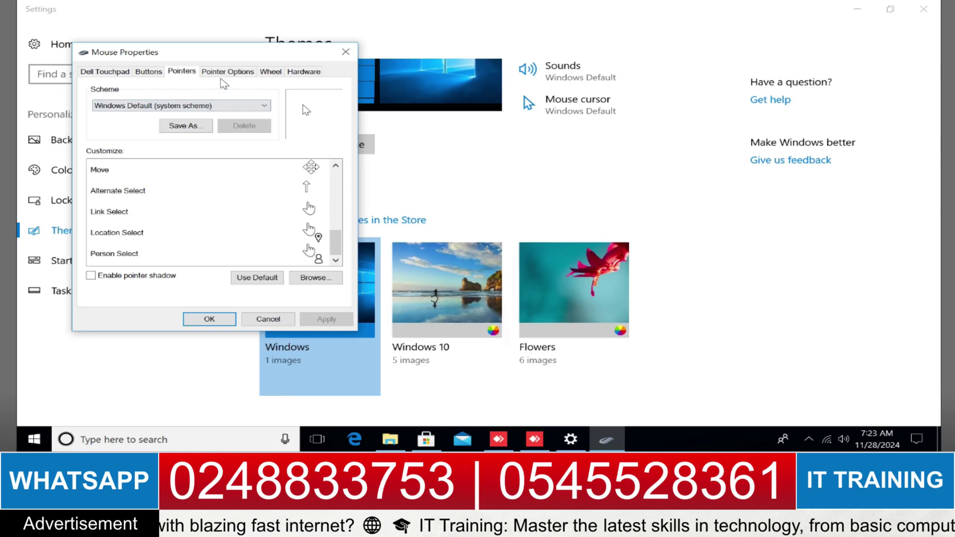
pyautogui.click(219, 74)
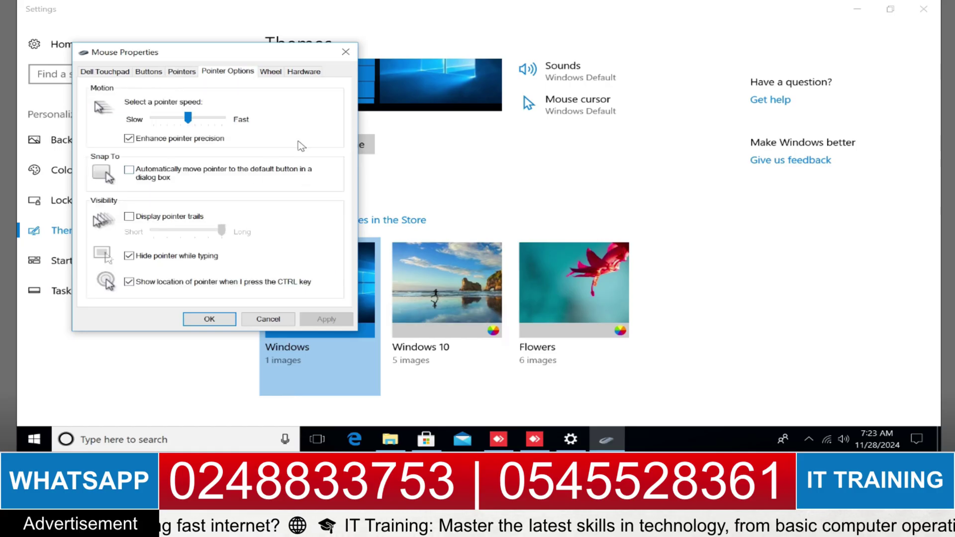
pyautogui.click(346, 53)
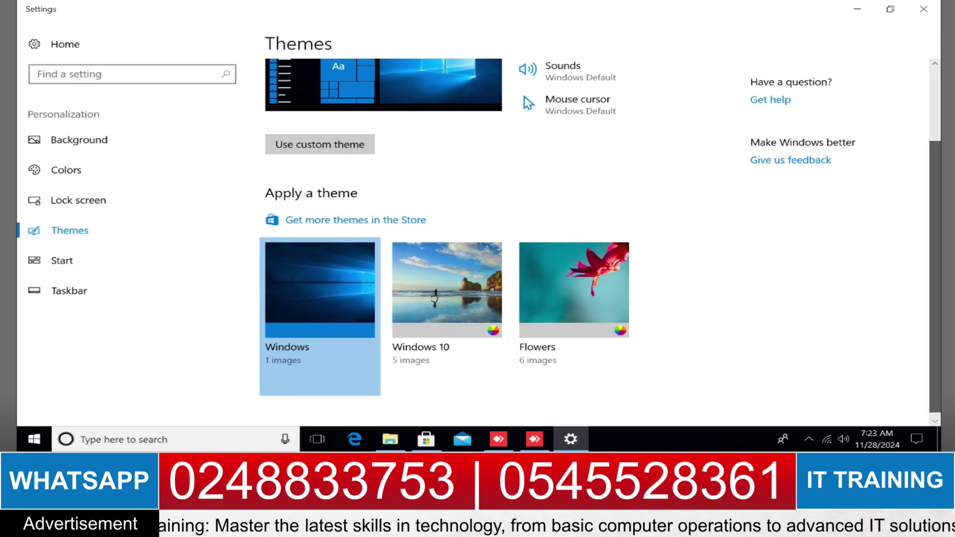
# Apply the Windows 10 theme and minimize the Settings window to check the desktop.
pyautogui.scroll(2, 935, 199)
pyautogui.scroll(-1, 934, 199)
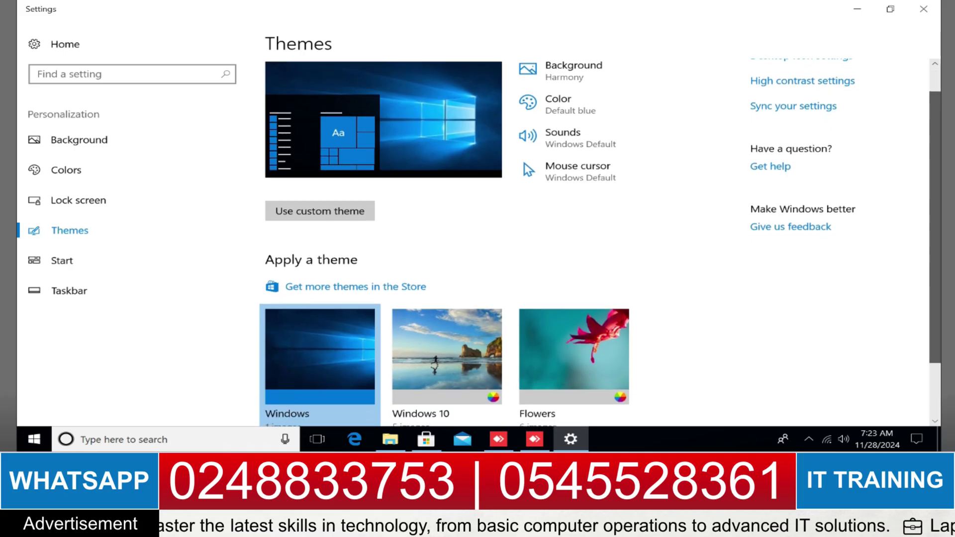
pyautogui.scroll(-1, 920, 213)
pyautogui.click(444, 326)
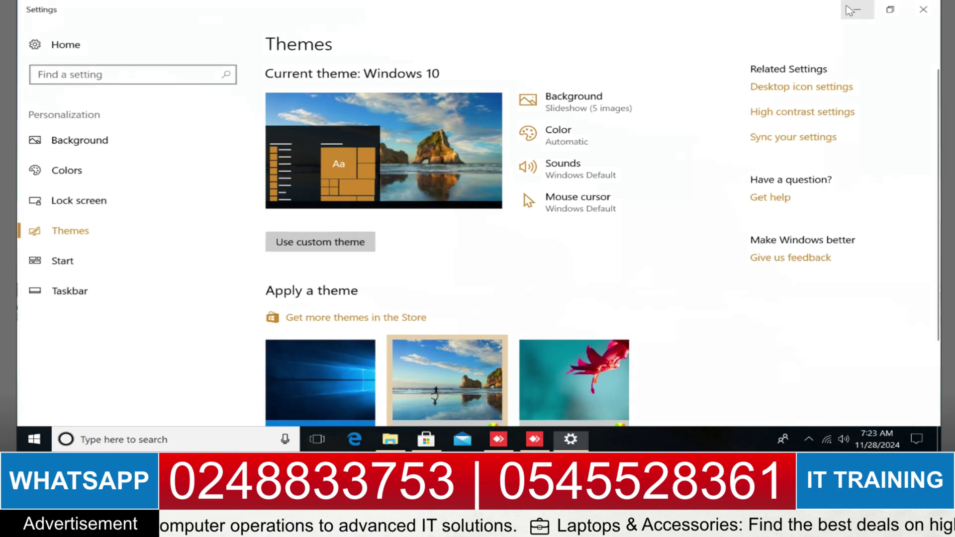
pyautogui.click(852, 8)
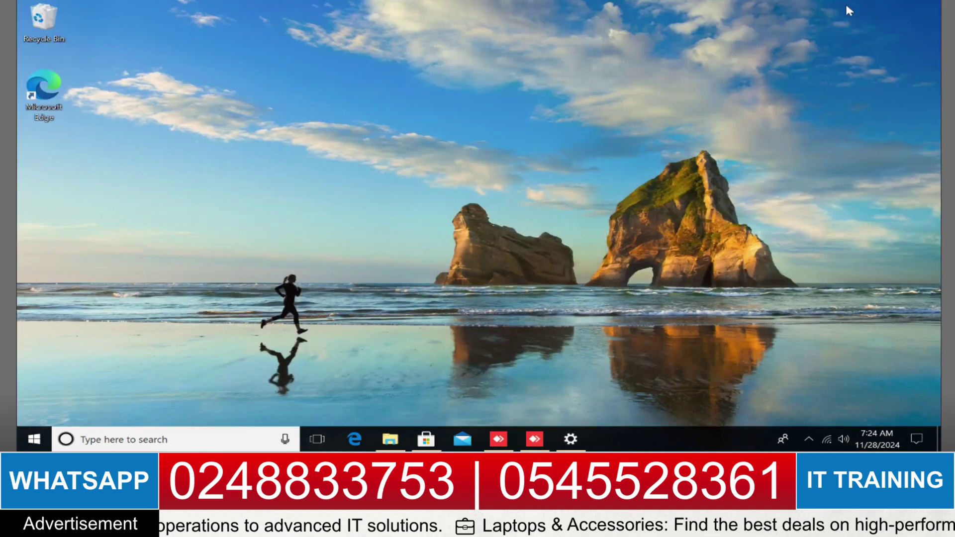